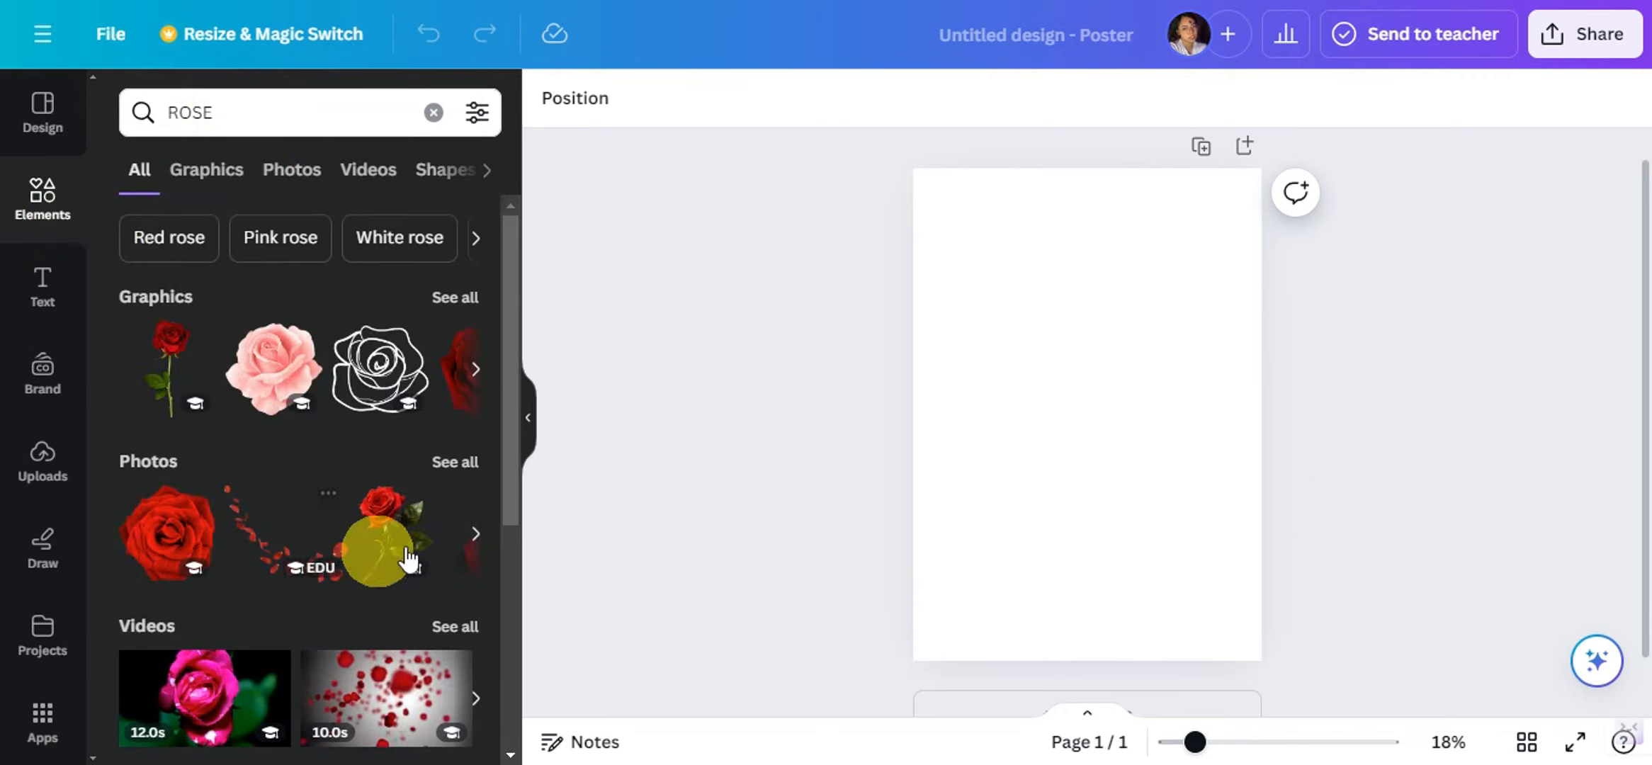
# - Add the close-up pink roses photo from the ROSE photo results and enlarge it to cover the whole page
pyautogui.scroll(-1, 315, 382)
pyautogui.scroll(-5, 333, 375)
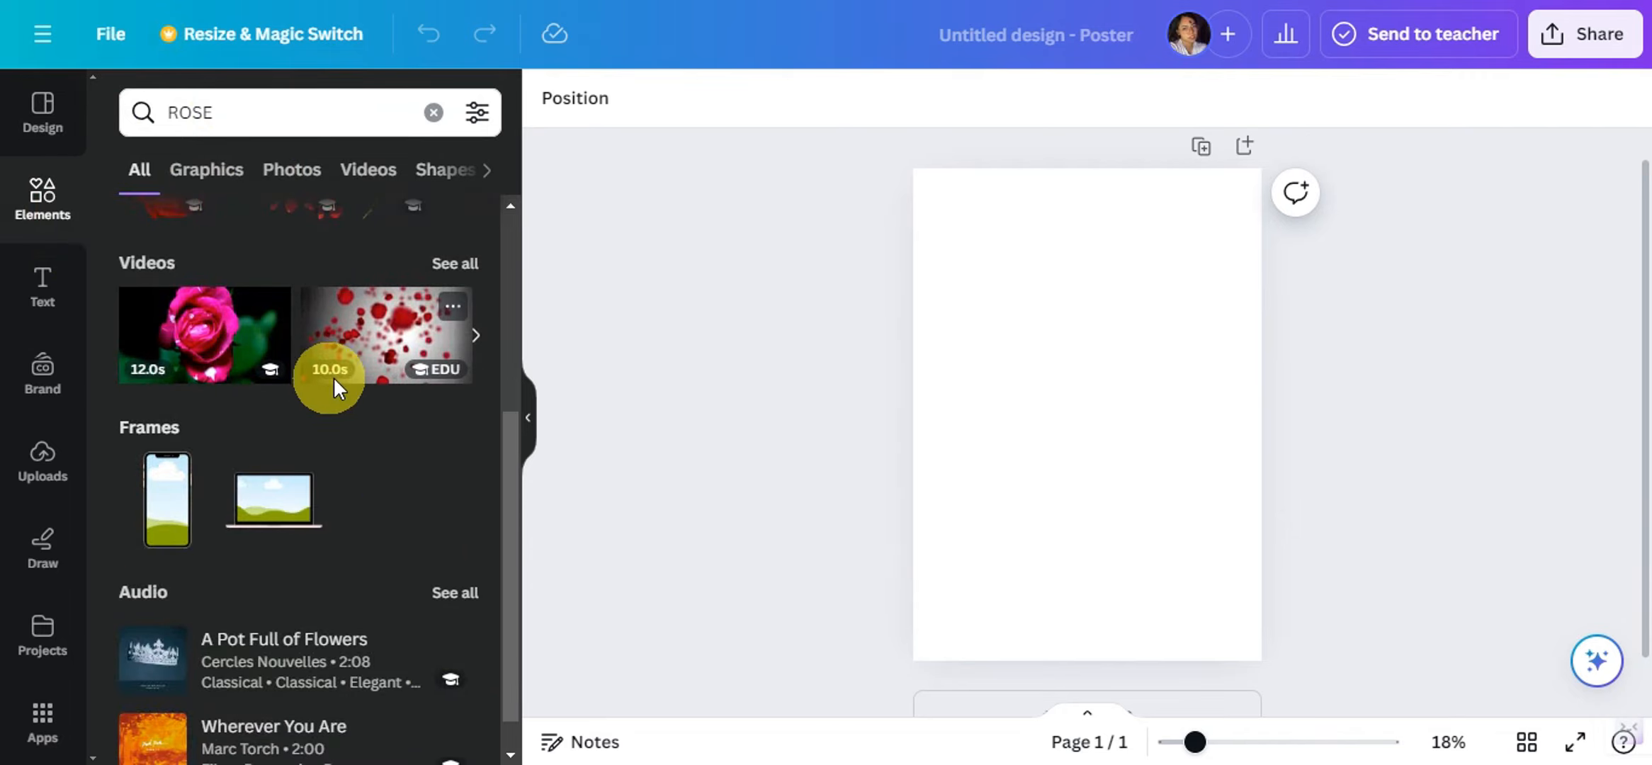
pyautogui.scroll(5, 339, 371)
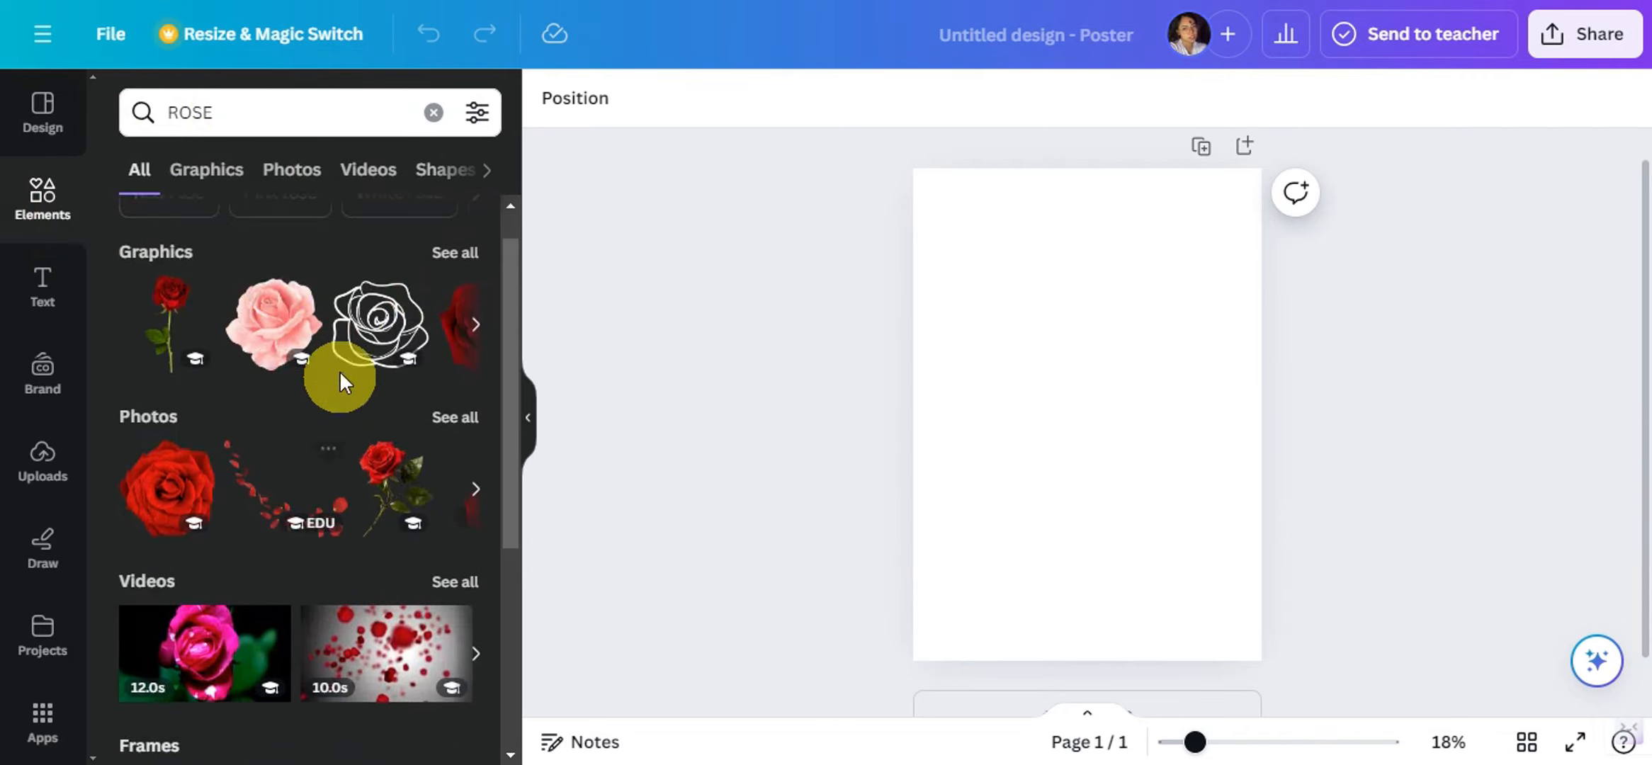
pyautogui.click(288, 186)
pyautogui.scroll(-3, 247, 503)
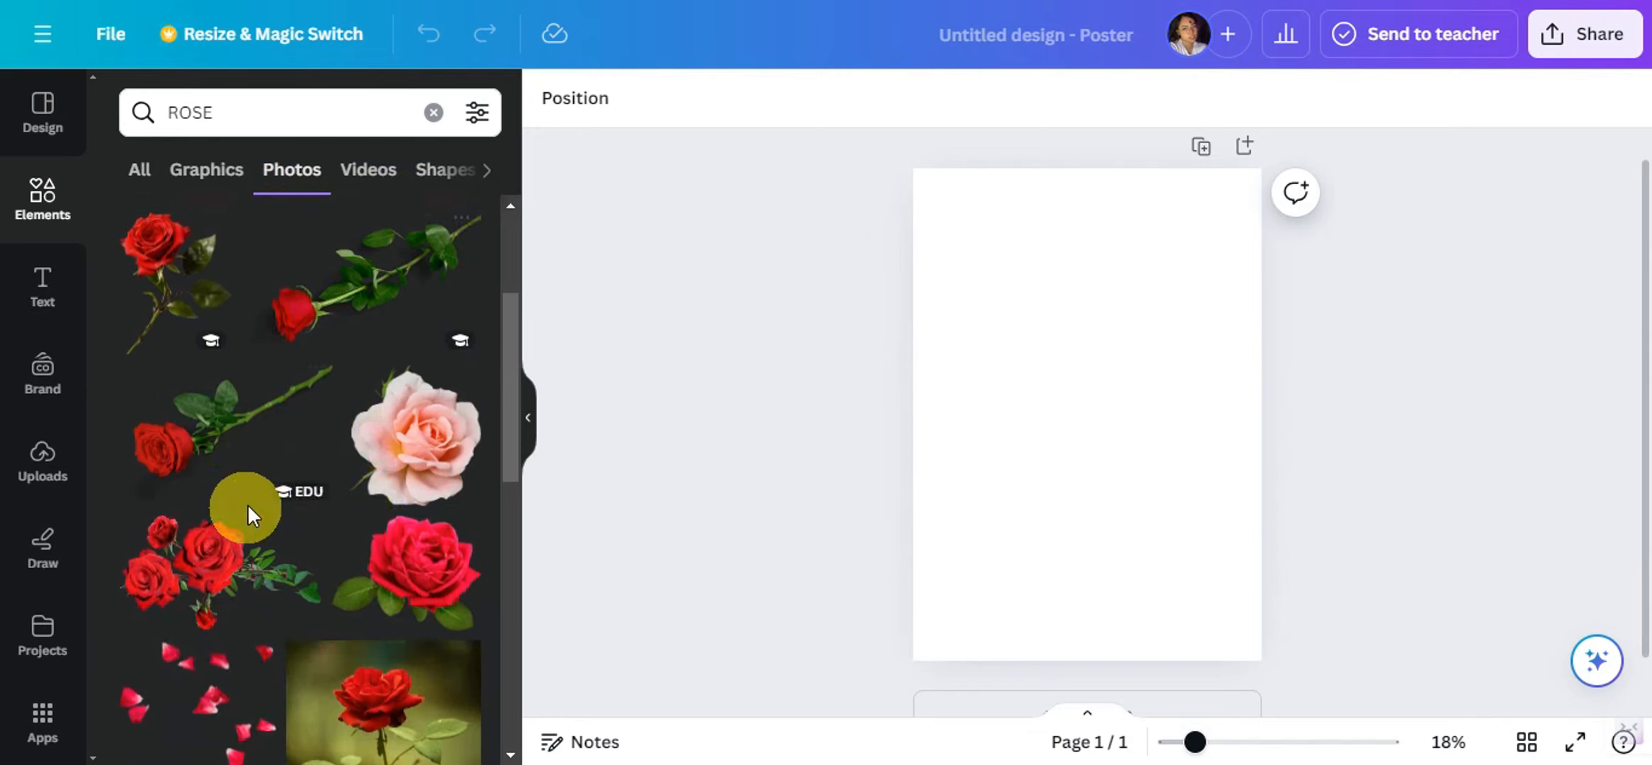
pyautogui.scroll(-5, 248, 503)
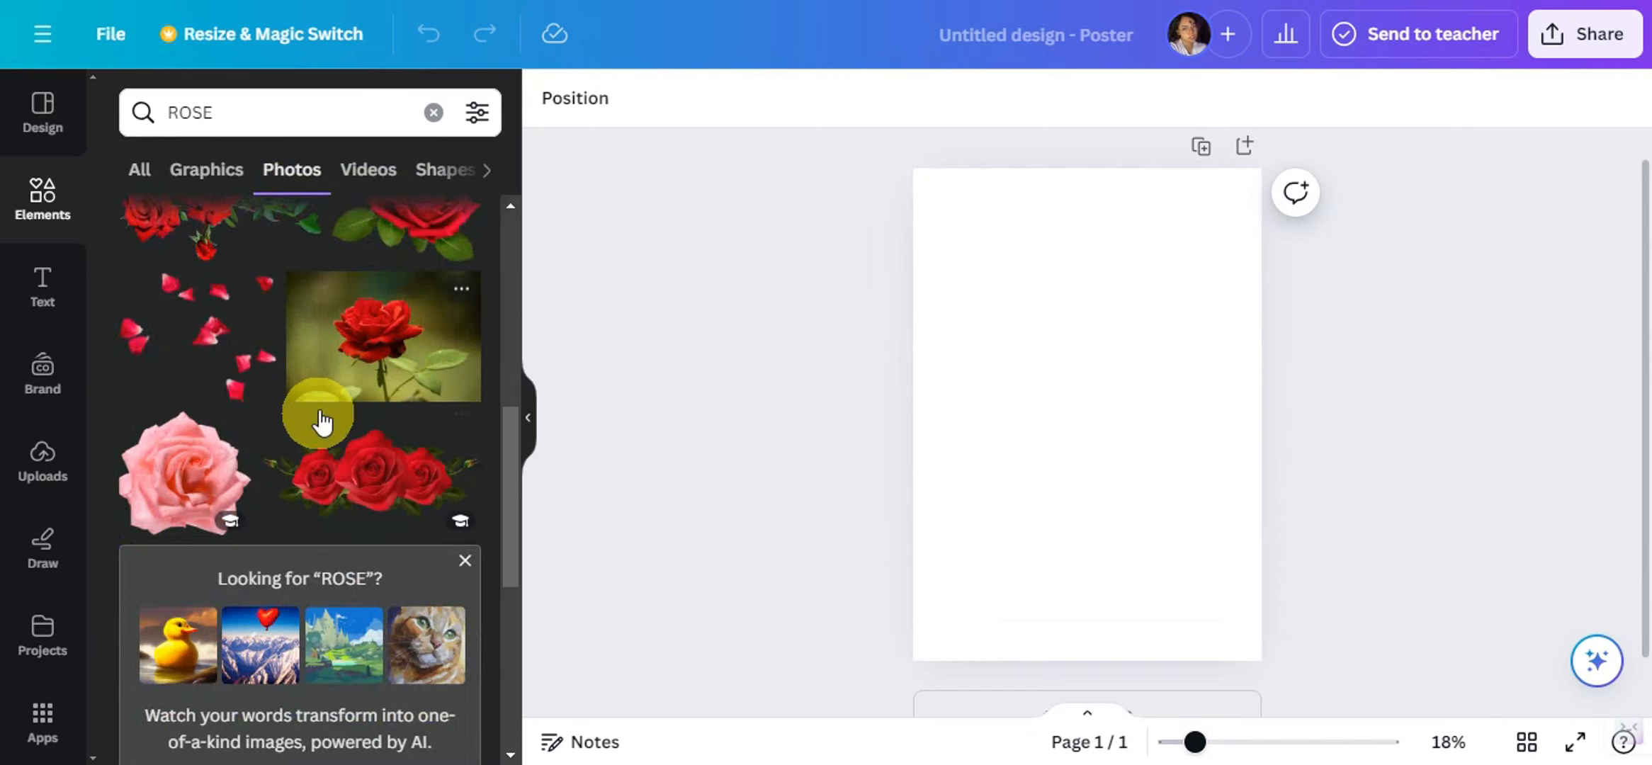
pyautogui.scroll(5, 322, 425)
pyautogui.scroll(-12, 413, 473)
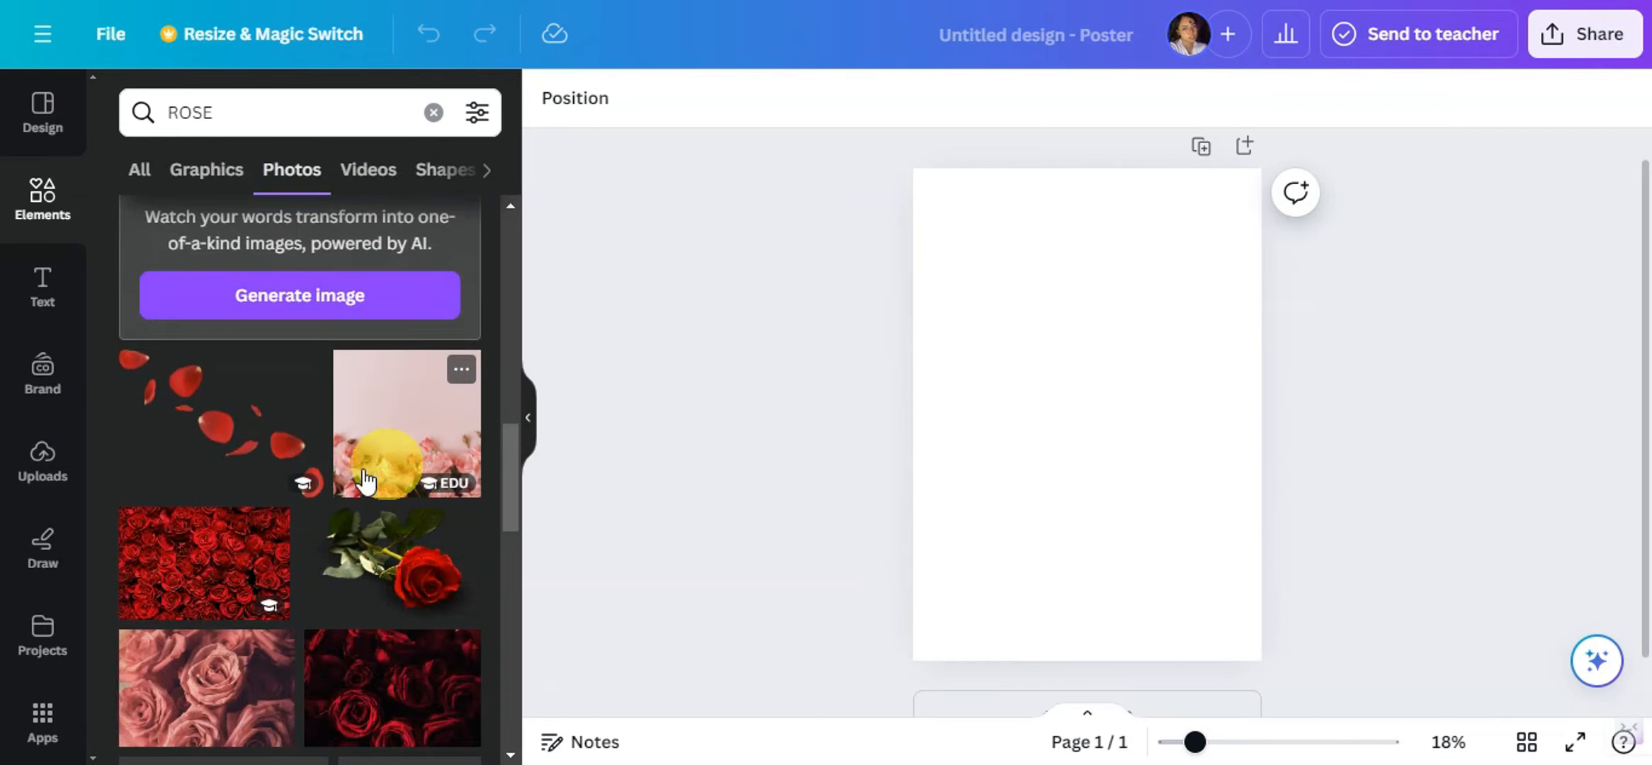
pyautogui.scroll(-3, 265, 442)
pyautogui.click(224, 467)
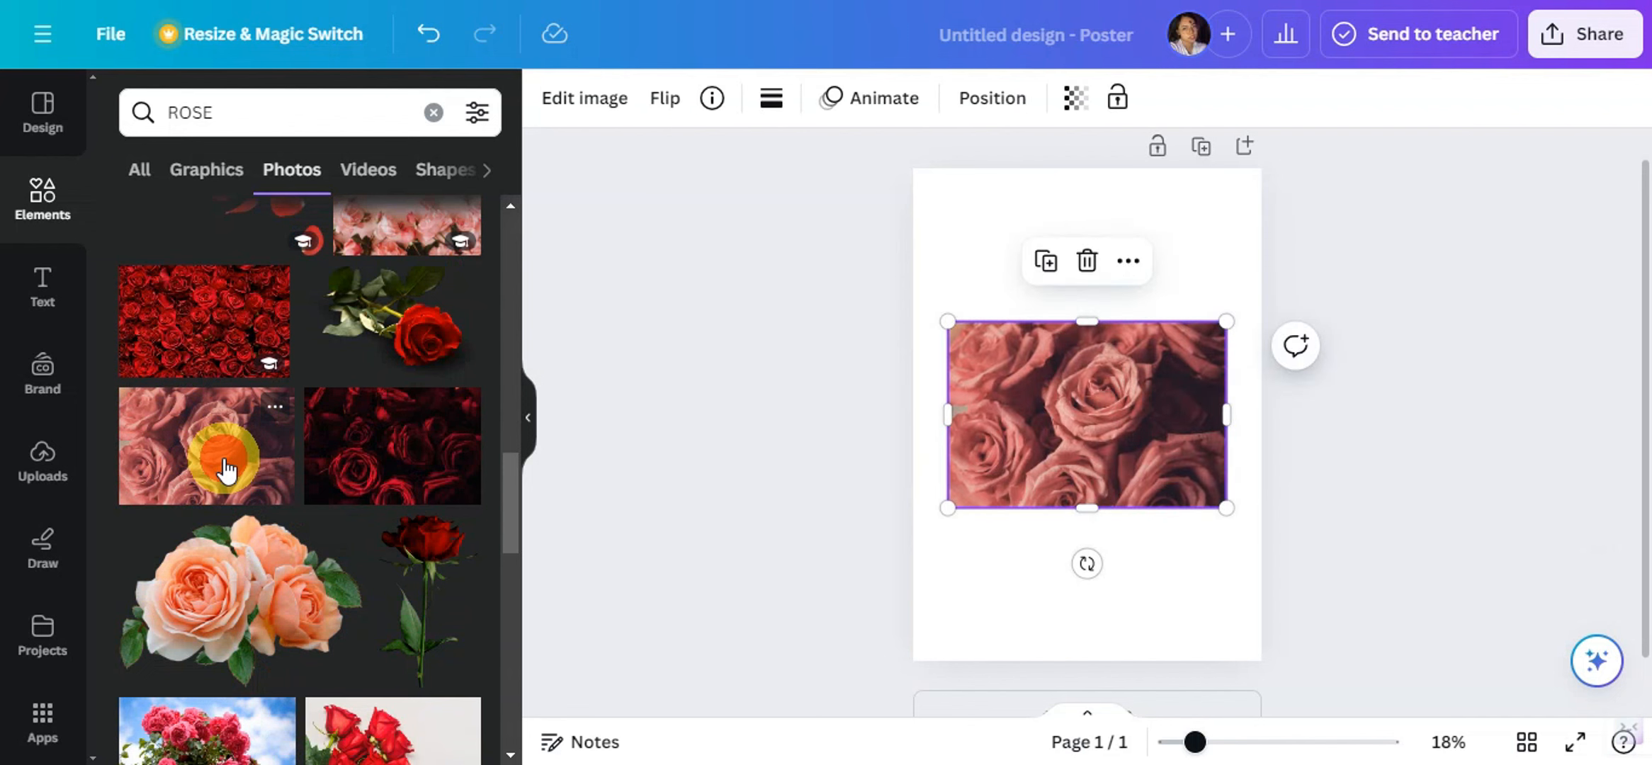
pyautogui.moveTo(1085, 322); pyautogui.dragTo(1077, 174)
pyautogui.moveTo(950, 340); pyautogui.dragTo(914, 344)
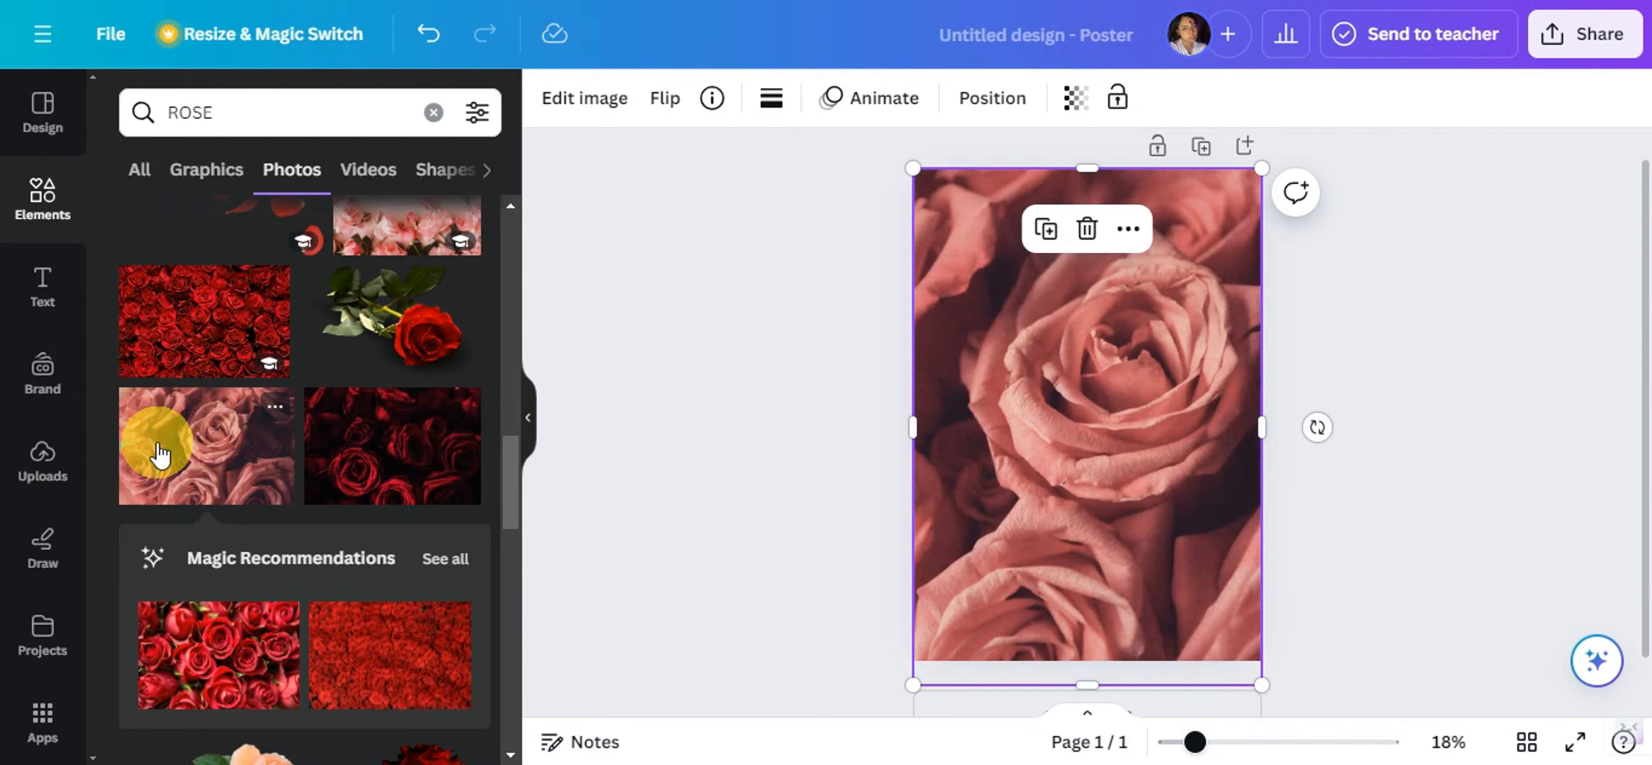
# - Browse the images similar to the pink roses photo, and return to the ROSE search results
pyautogui.rightClick(184, 427)
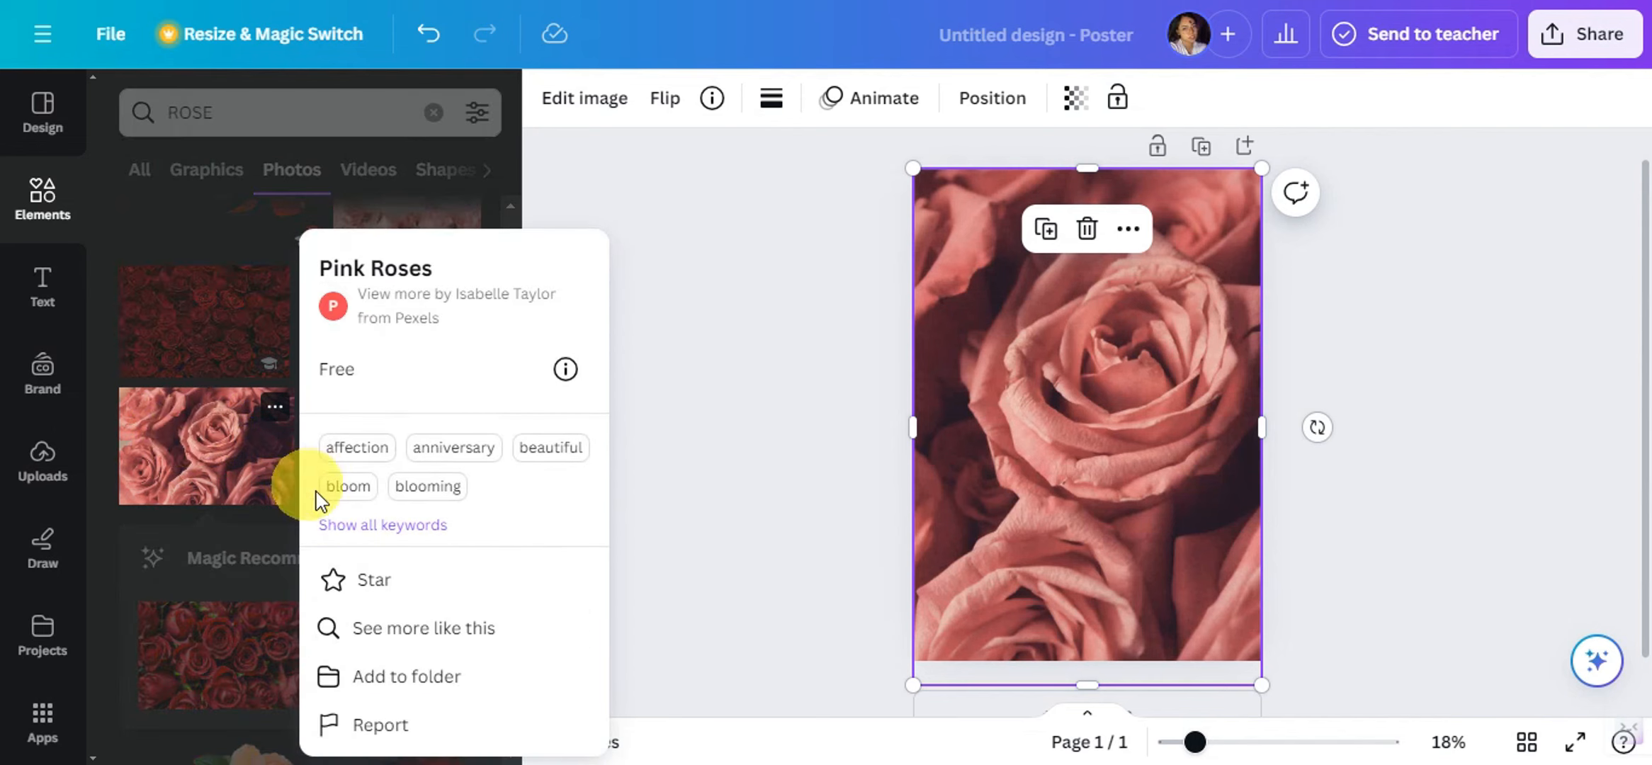
pyautogui.click(376, 625)
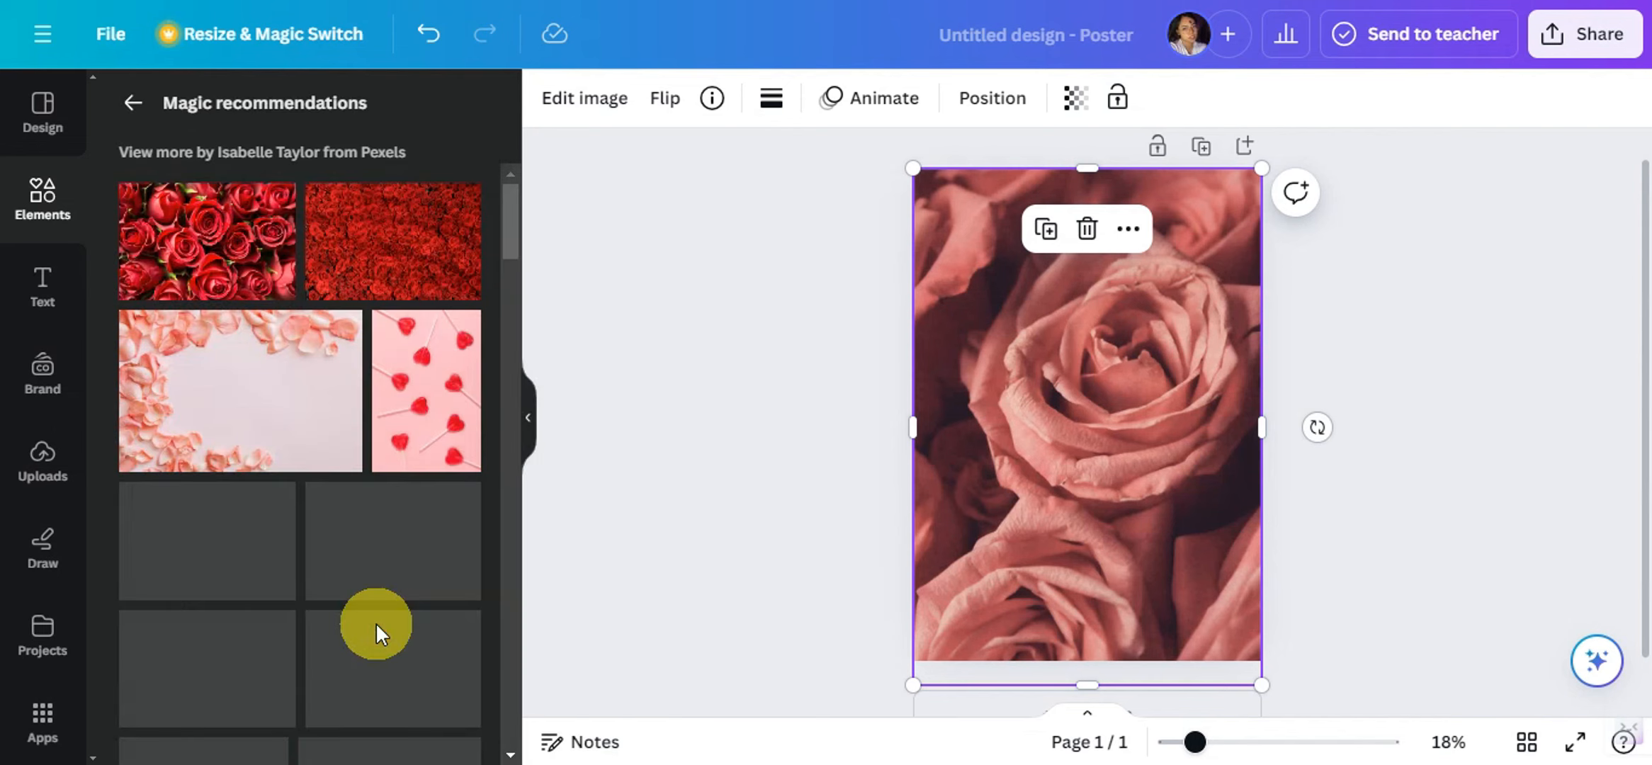
pyautogui.scroll(-2, 389, 450)
pyautogui.scroll(-8, 392, 453)
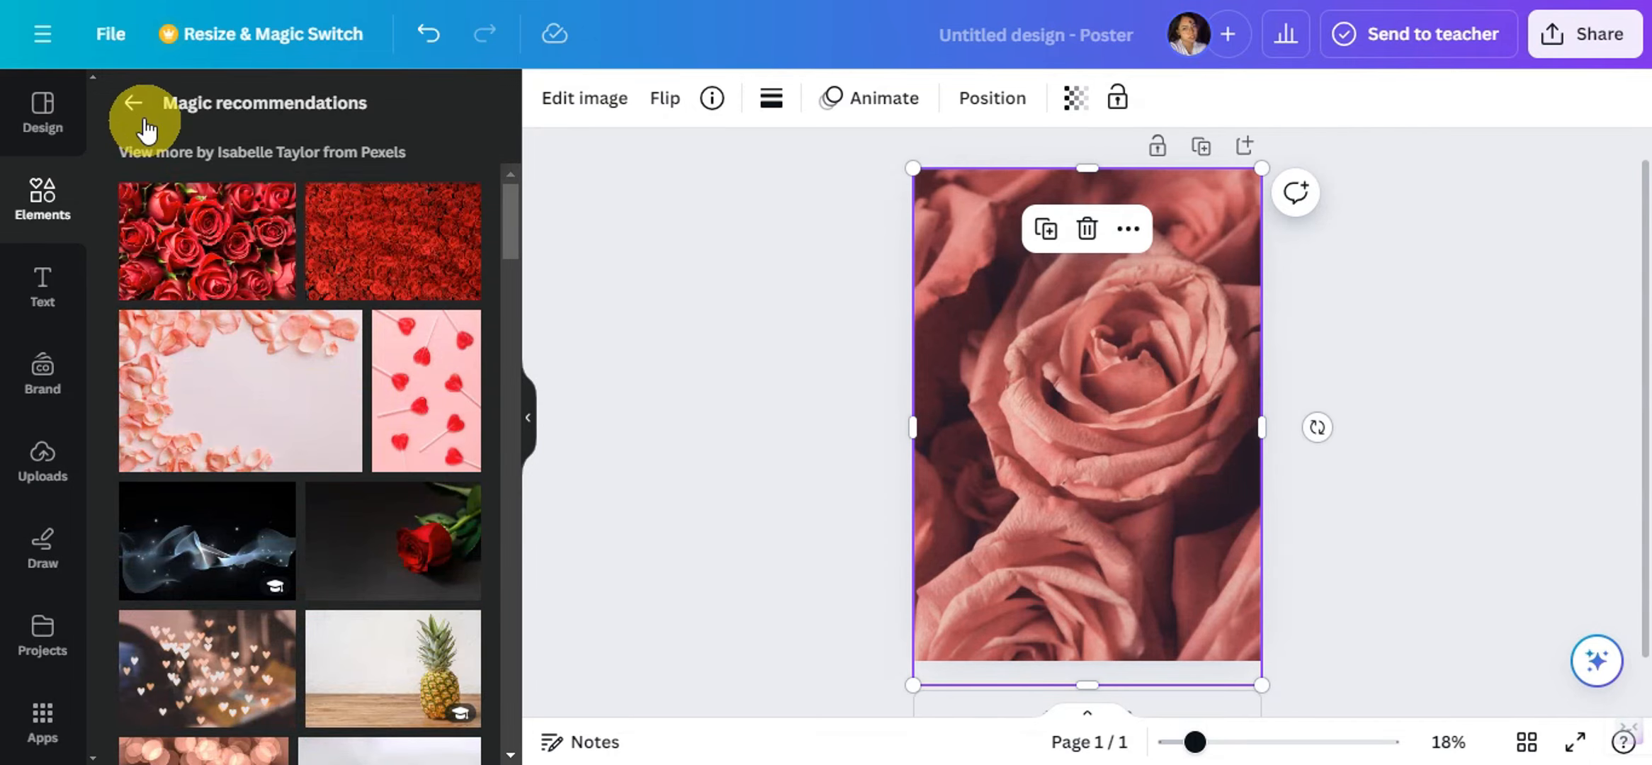
pyautogui.click(133, 102)
# - Add the pink long-stemmed rose graphic with green leaves and place it in the page's lower-left area over the roses photo
pyautogui.click(206, 169)
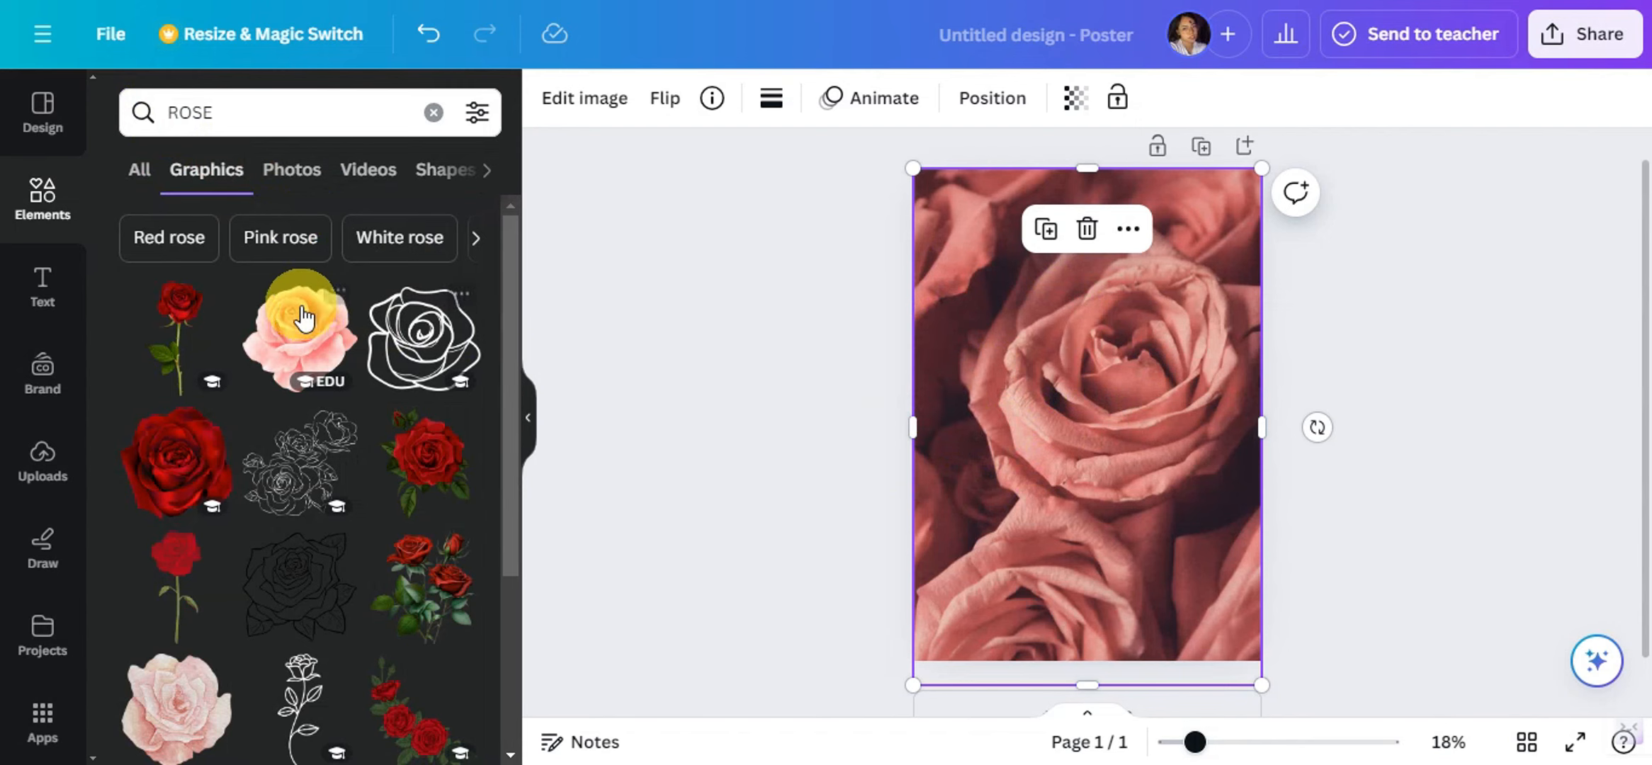
pyautogui.scroll(-5, 312, 344)
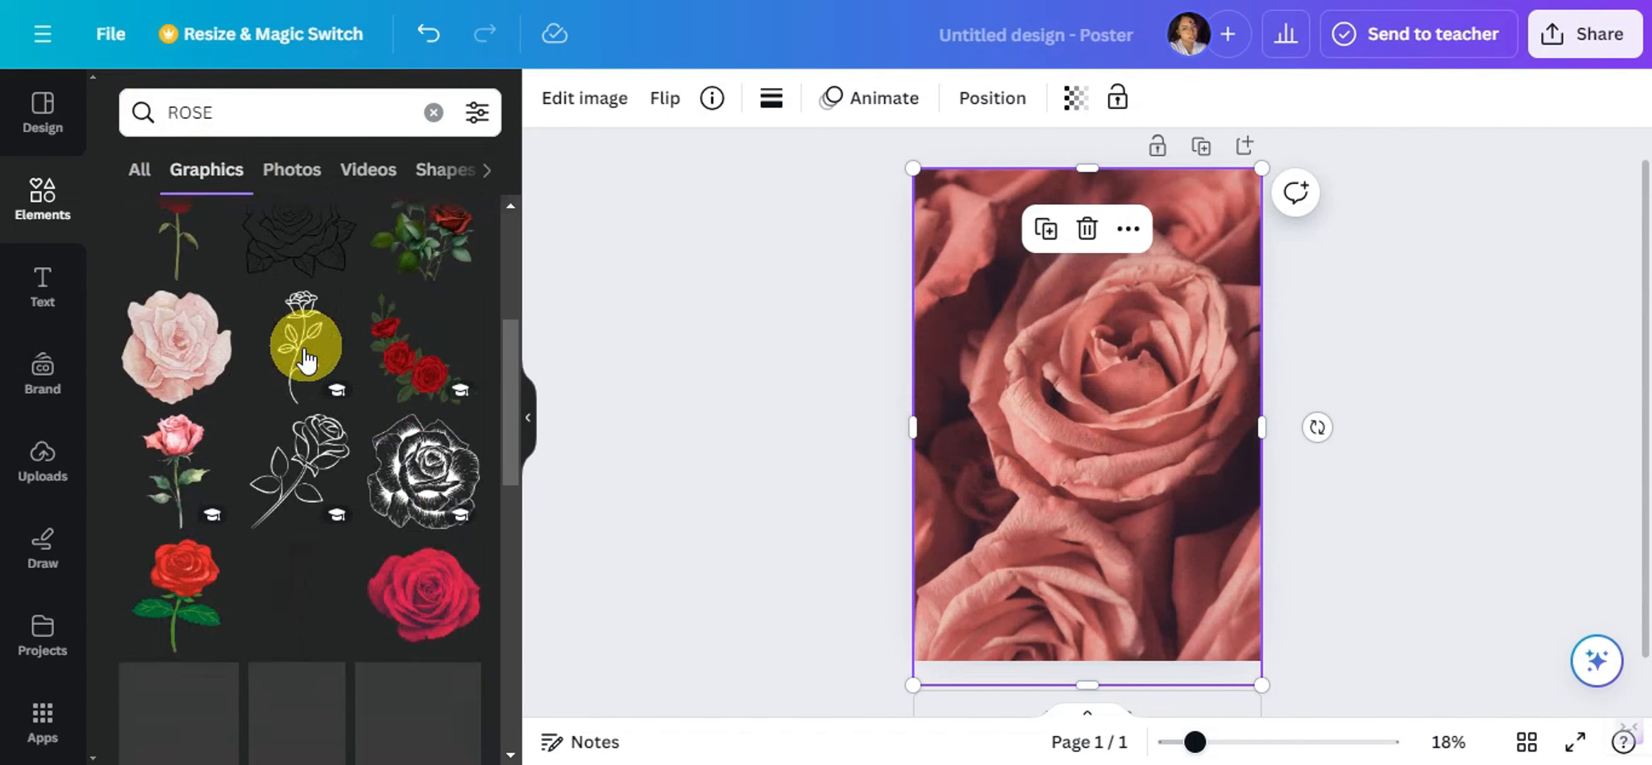
pyautogui.click(185, 449)
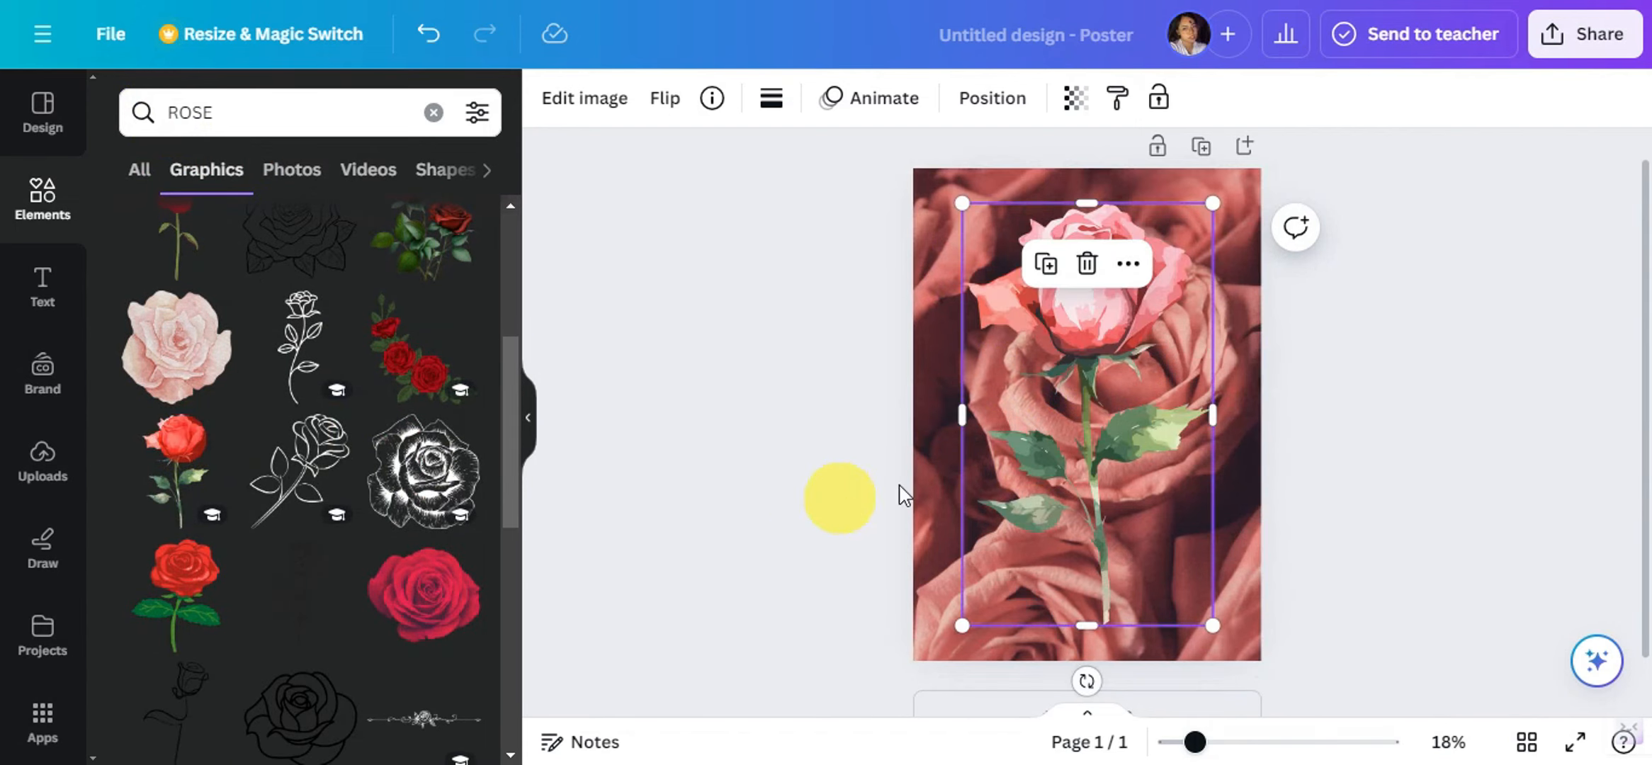
pyautogui.moveTo(1051, 435); pyautogui.dragTo(978, 527)
pyautogui.click(1307, 444)
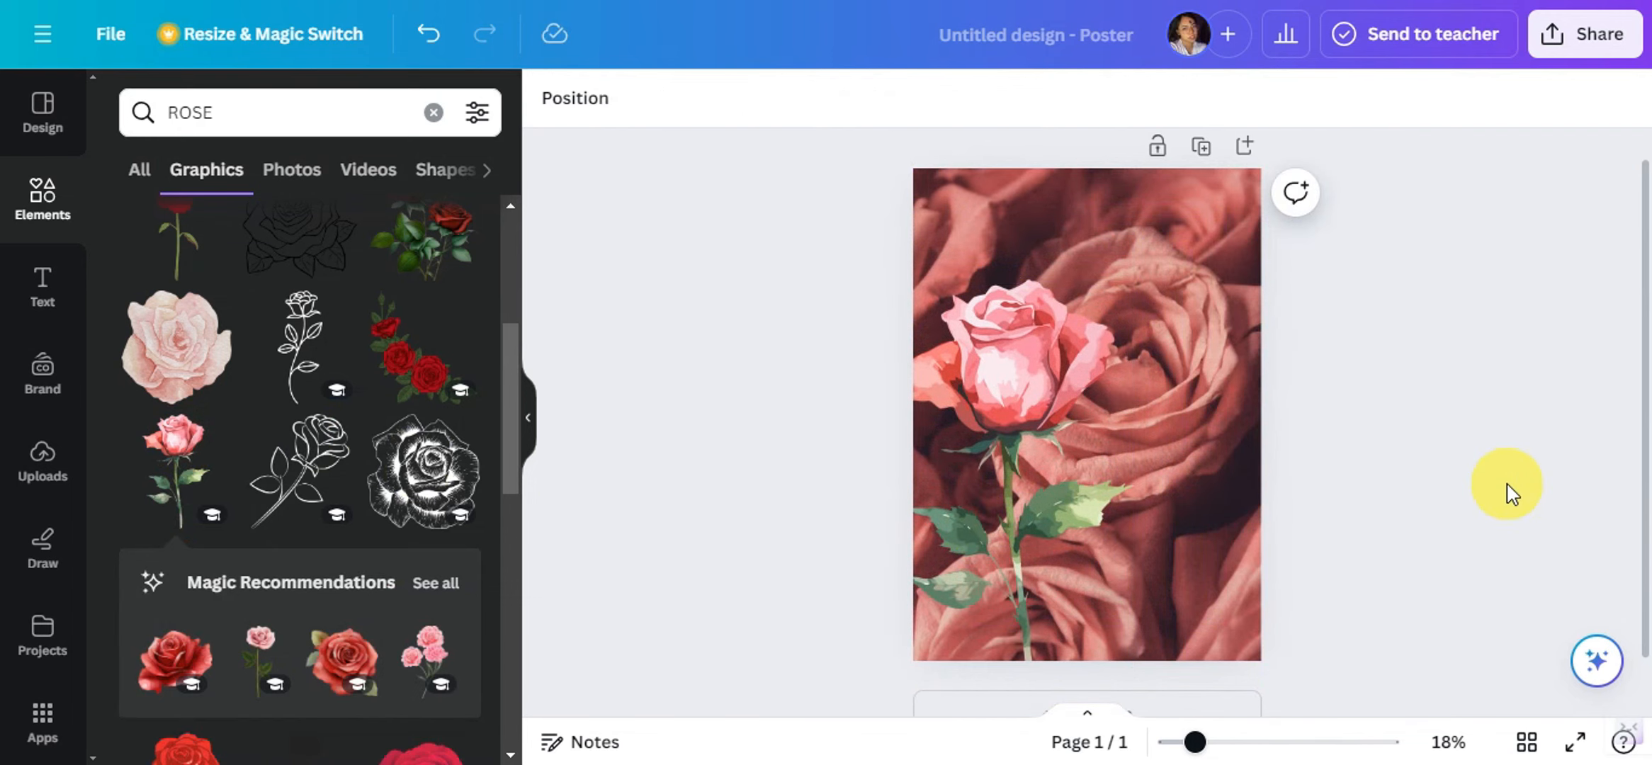
# - Download the poster as a PNG at size 1 and upload the downloaded Untitled design.png to the image uploads
pyautogui.click(1560, 38)
pyautogui.click(1300, 643)
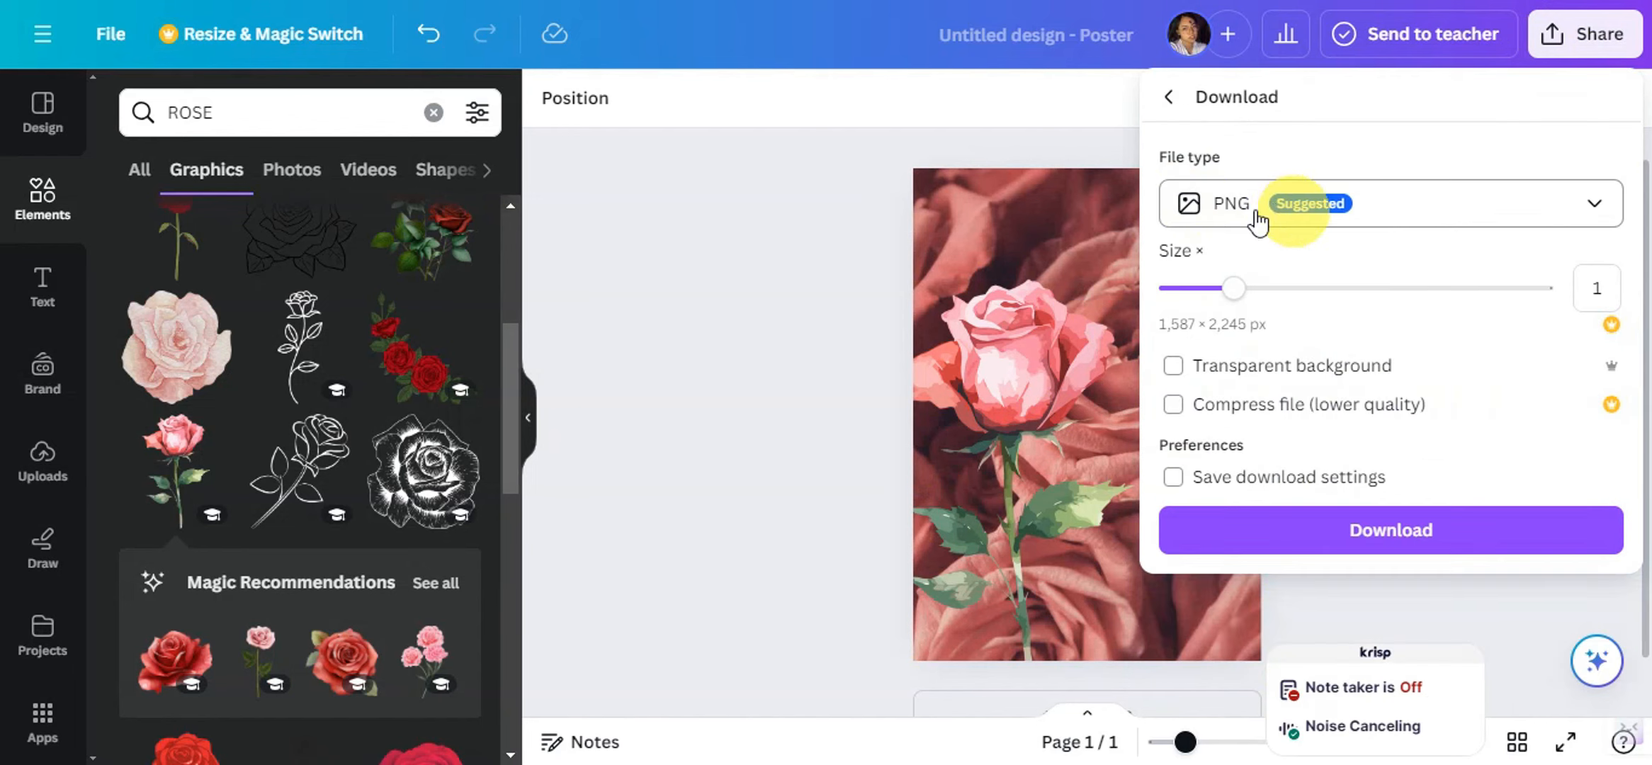
pyautogui.click(1279, 531)
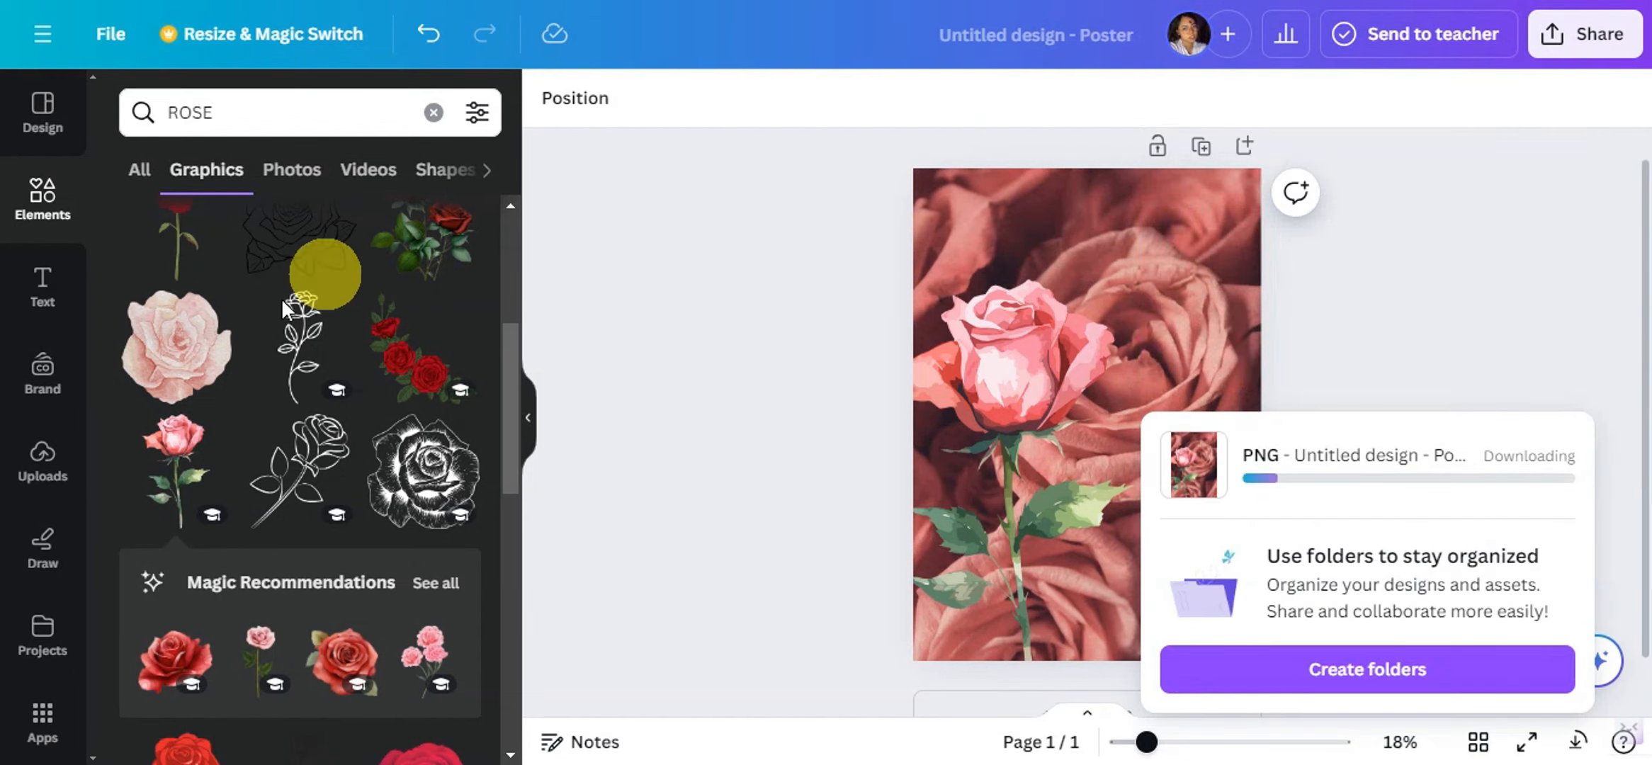
pyautogui.click(44, 453)
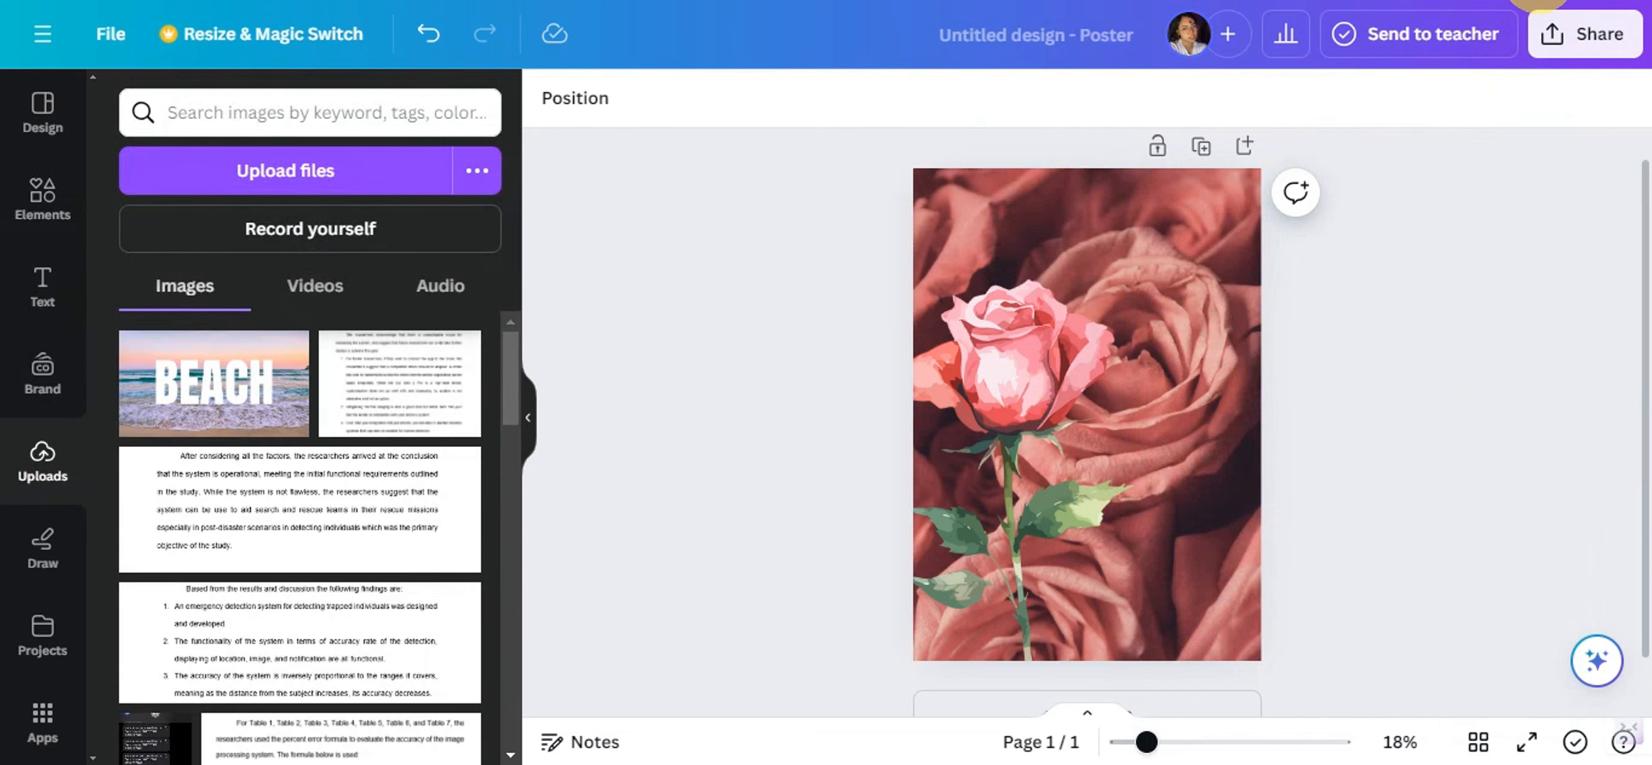
pyautogui.click(1533, 2)
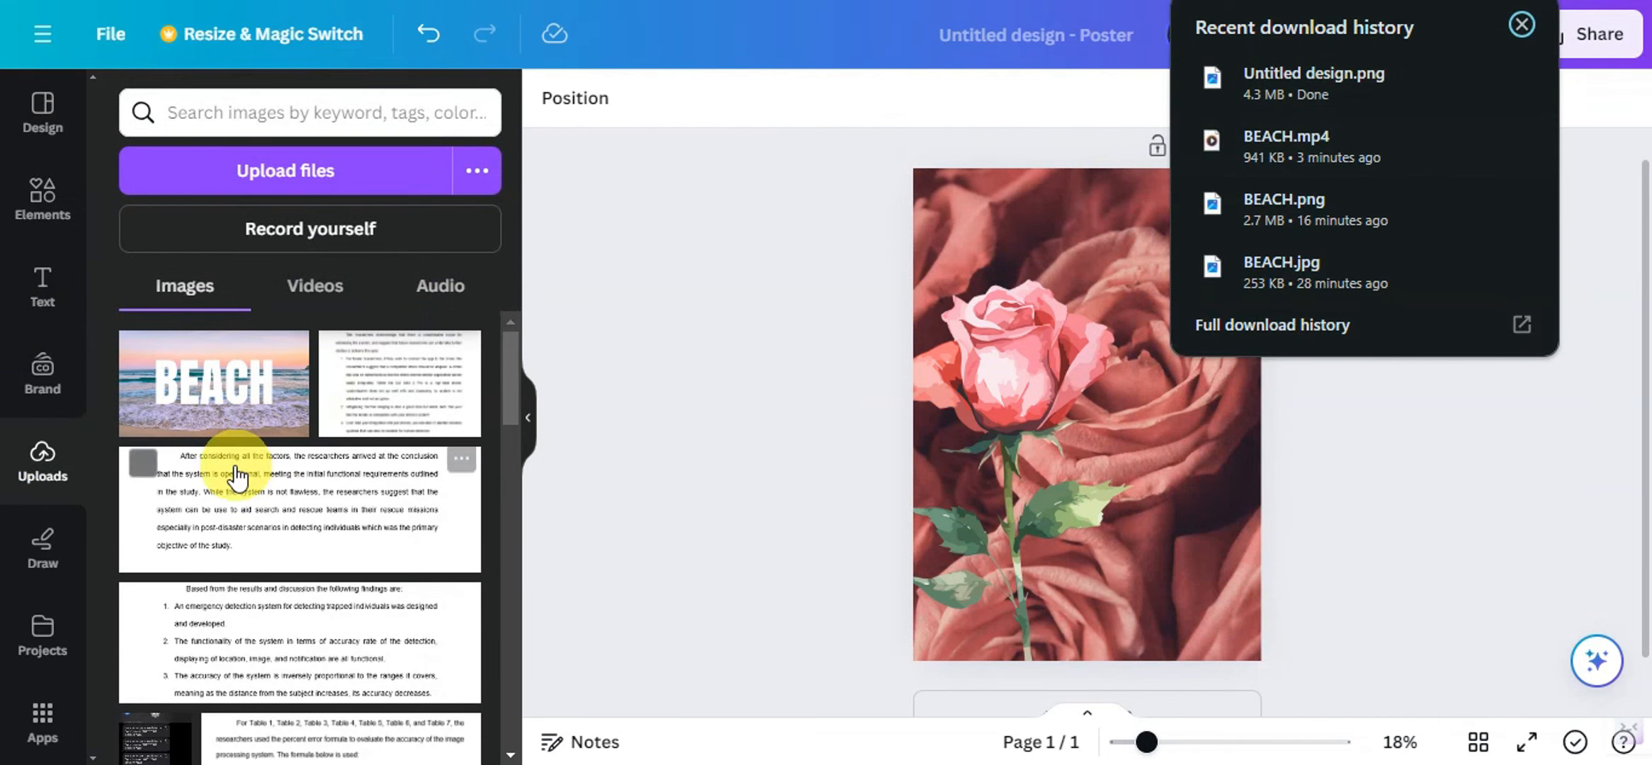
# - Add a second page and fill it completely with the uploaded rose poster image
pyautogui.click(1132, 672)
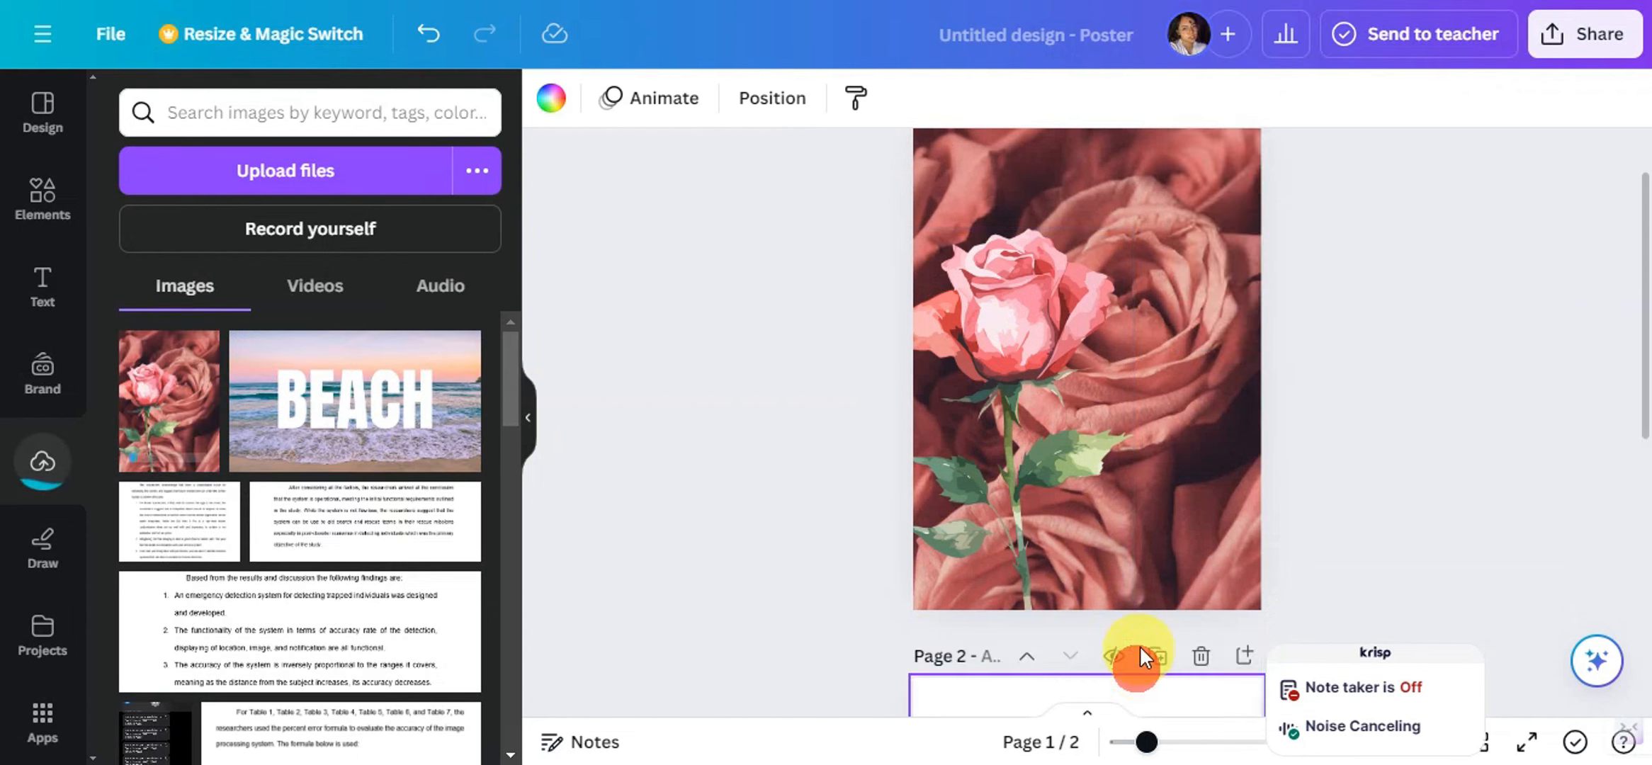
pyautogui.scroll(2, 1169, 369)
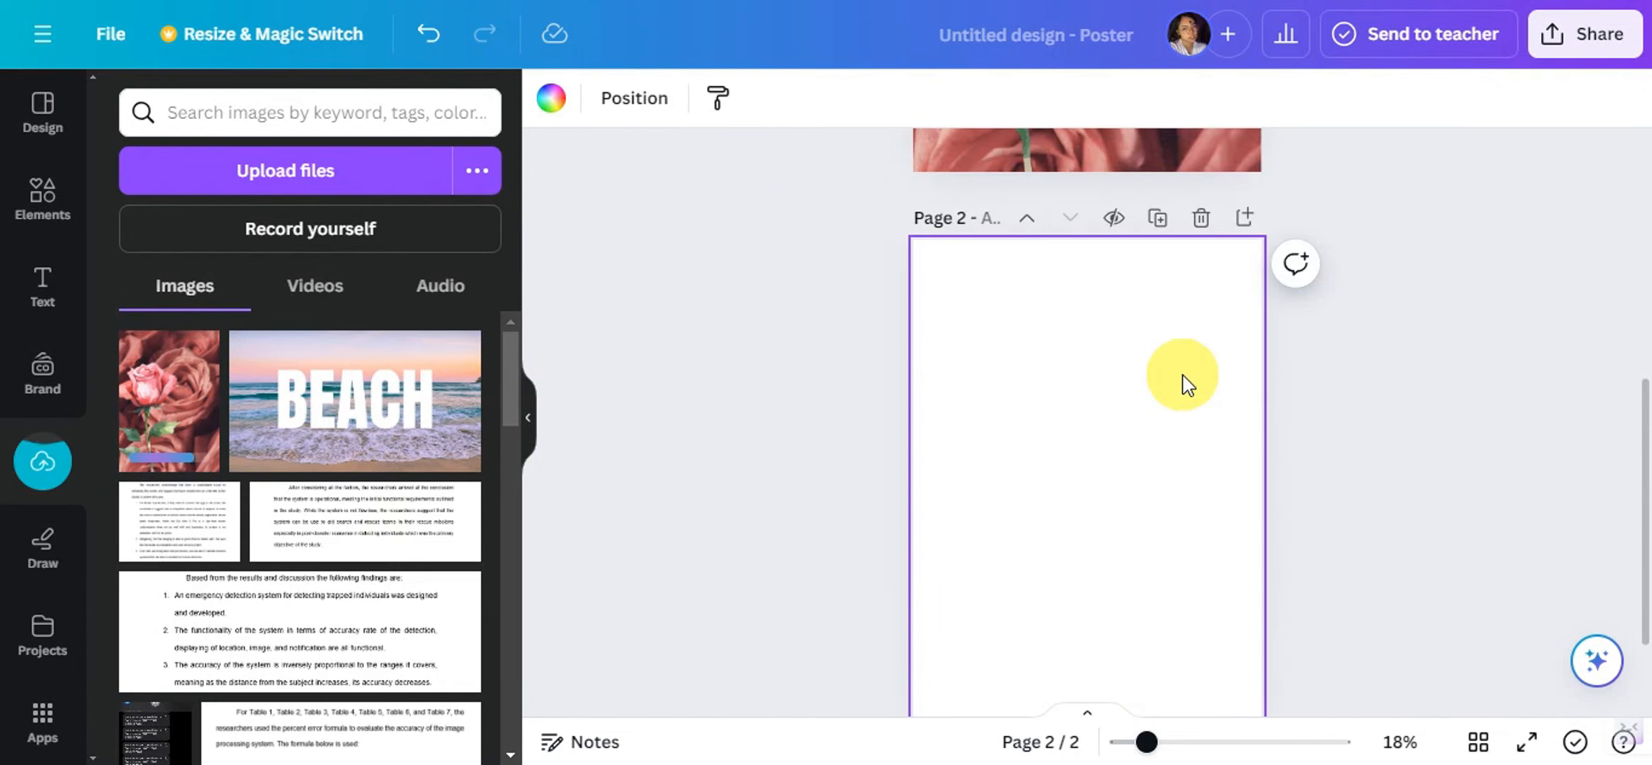
pyautogui.scroll(-2, 1187, 385)
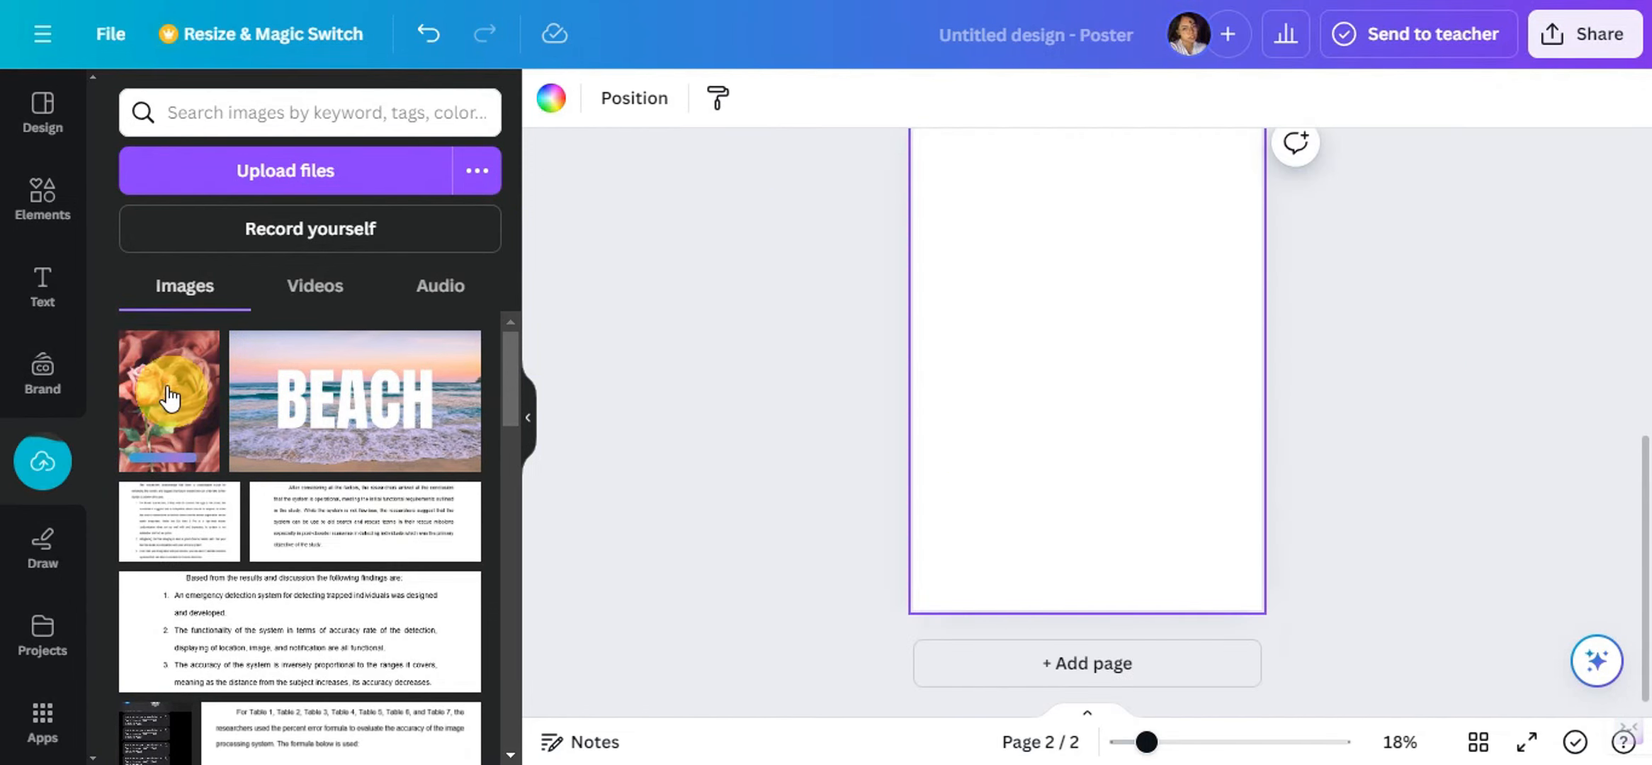
pyautogui.moveTo(161, 424); pyautogui.dragTo(1104, 332)
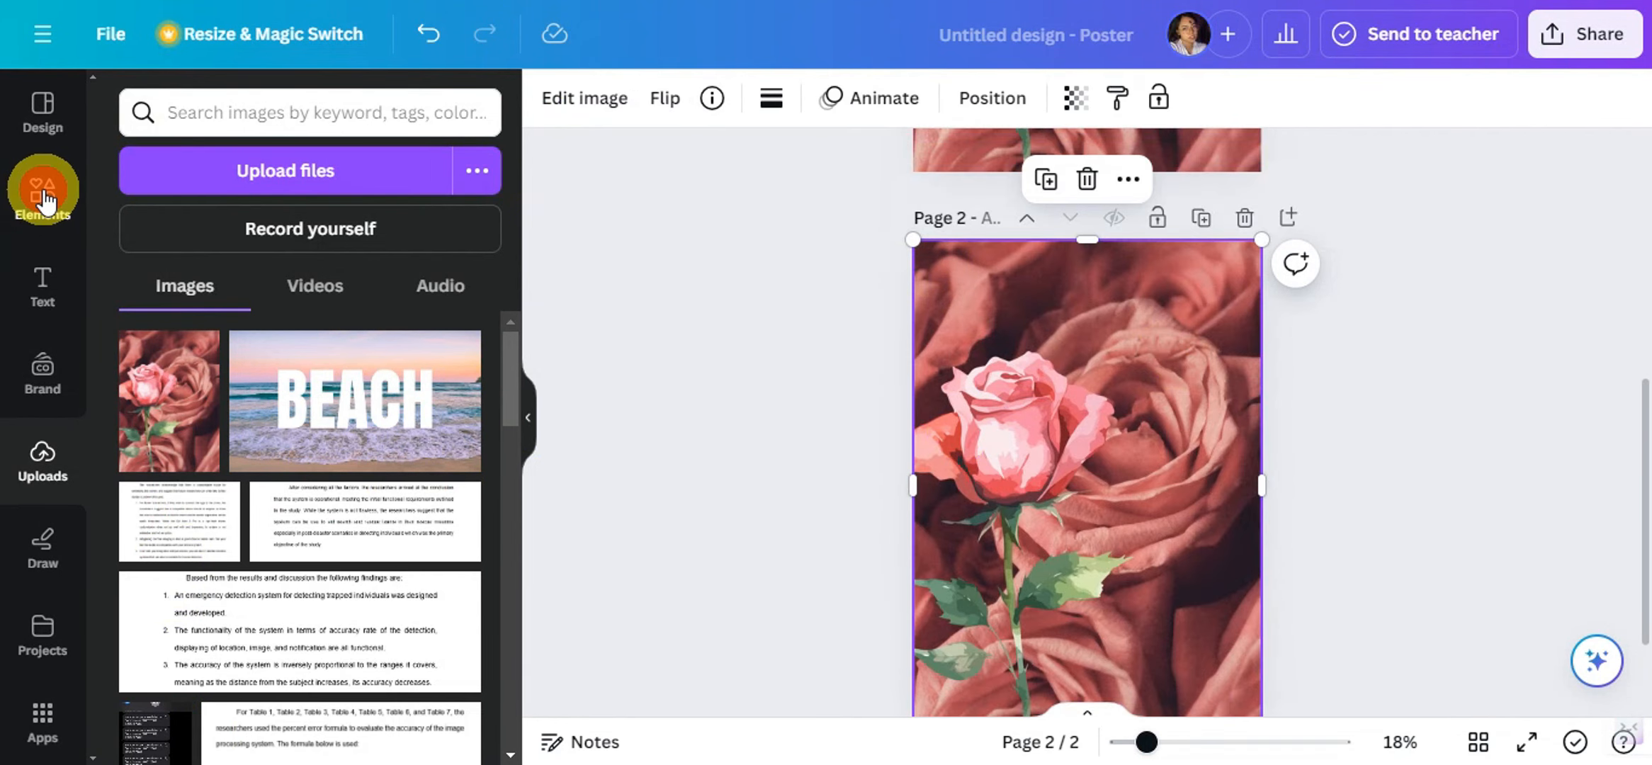
# - Search the elements for R and place the bold serif R letter frame at the left edge of page 2, over the rose
pyautogui.click(42, 197)
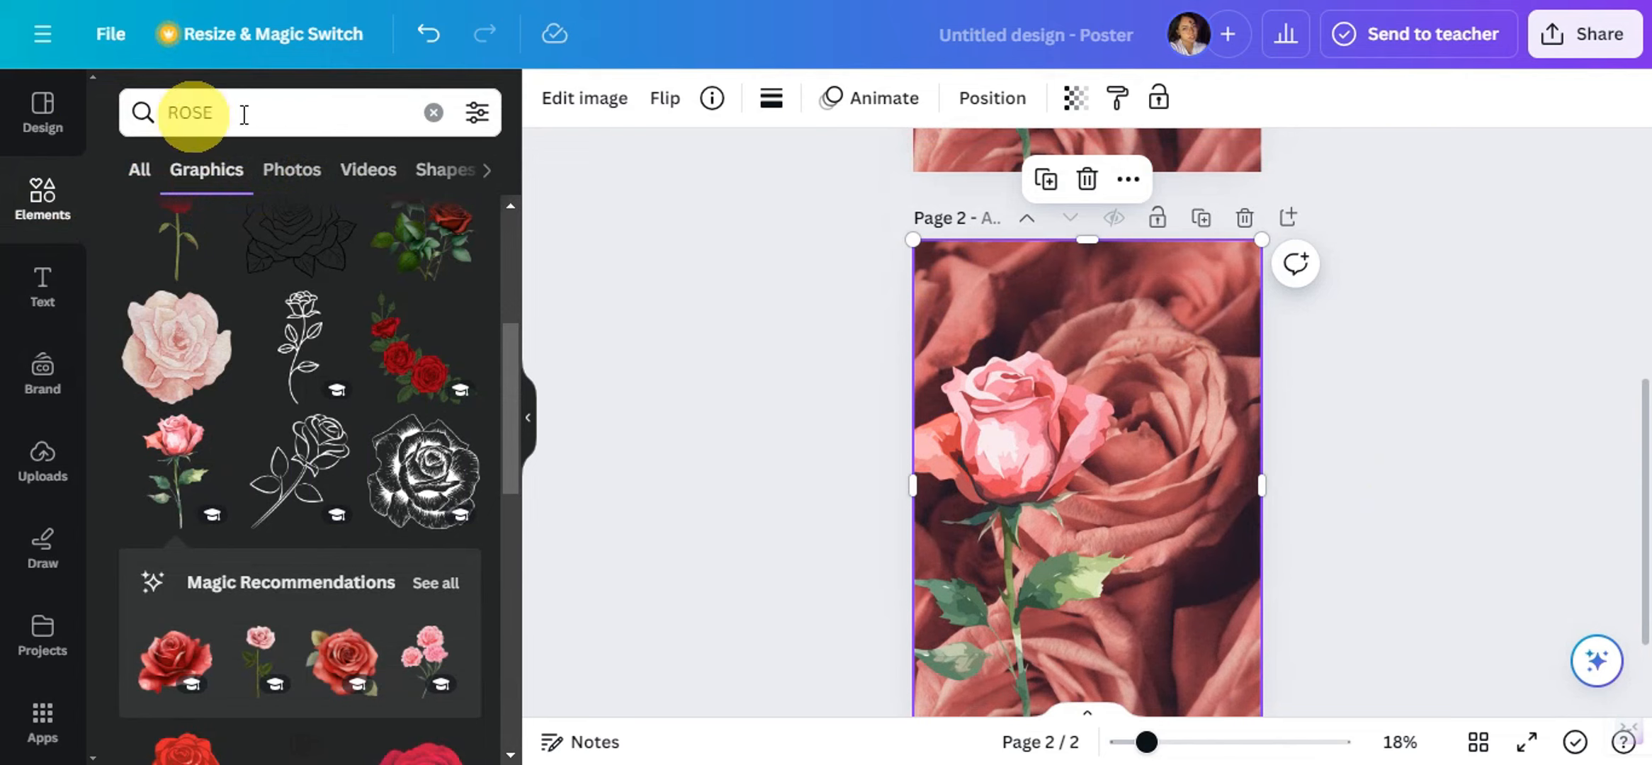
pyautogui.click(428, 114)
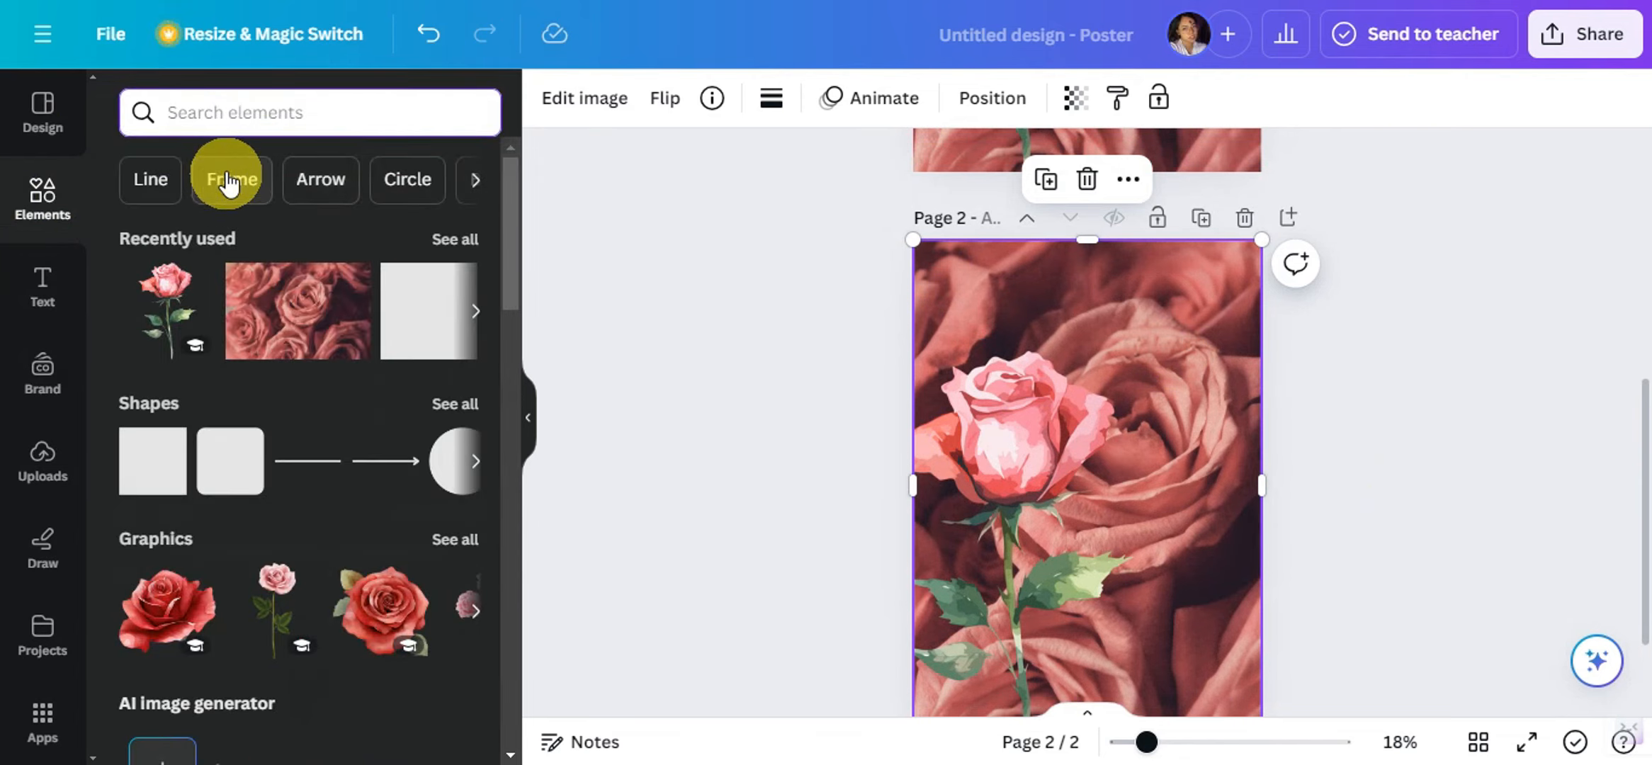
pyautogui.click(226, 181)
pyautogui.moveTo(223, 112); pyautogui.dragTo(141, 99)
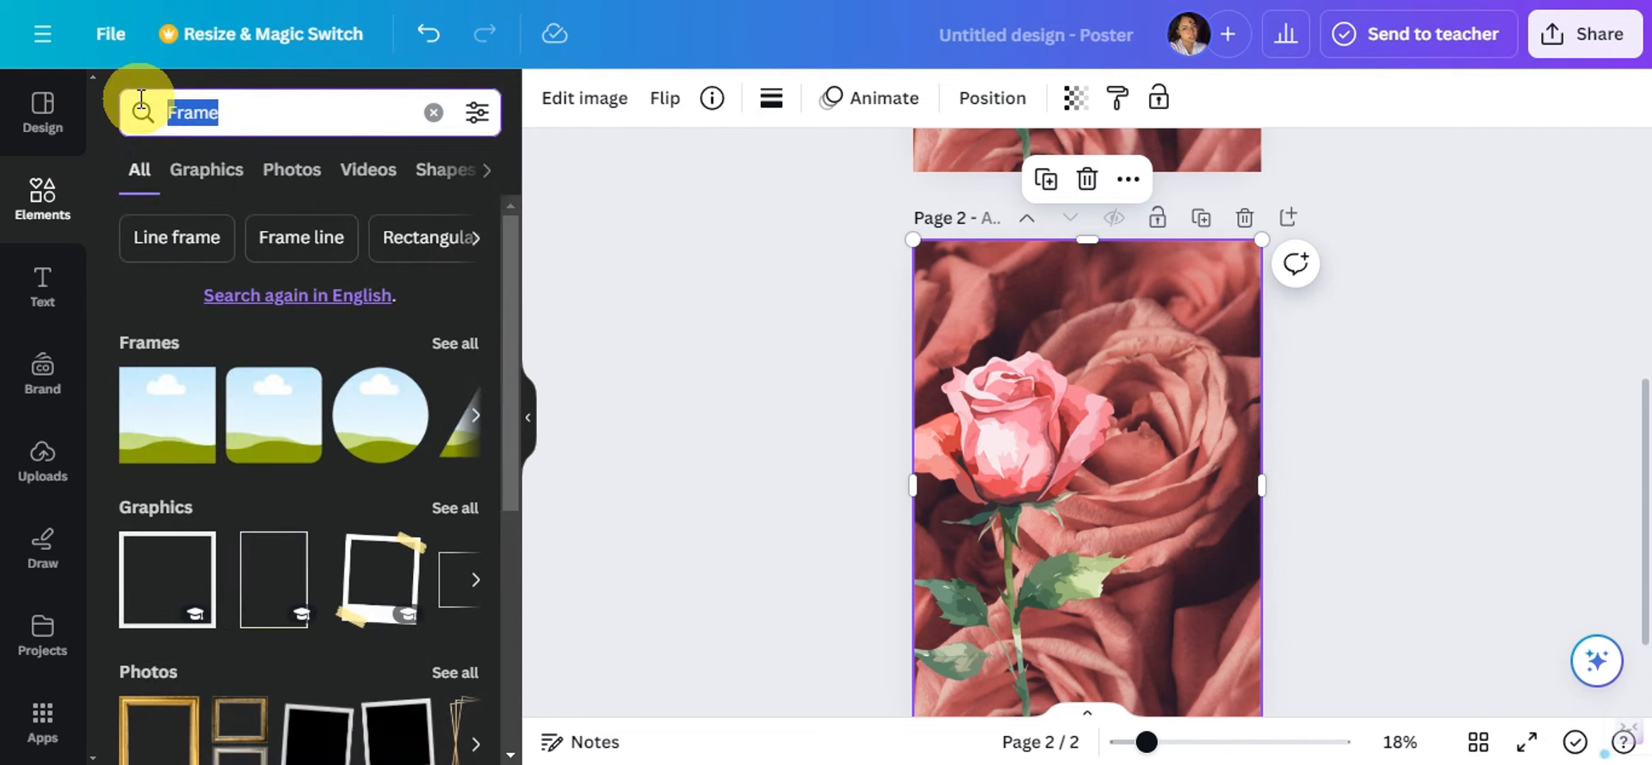
pyautogui.write('R')
pyautogui.press('Return')
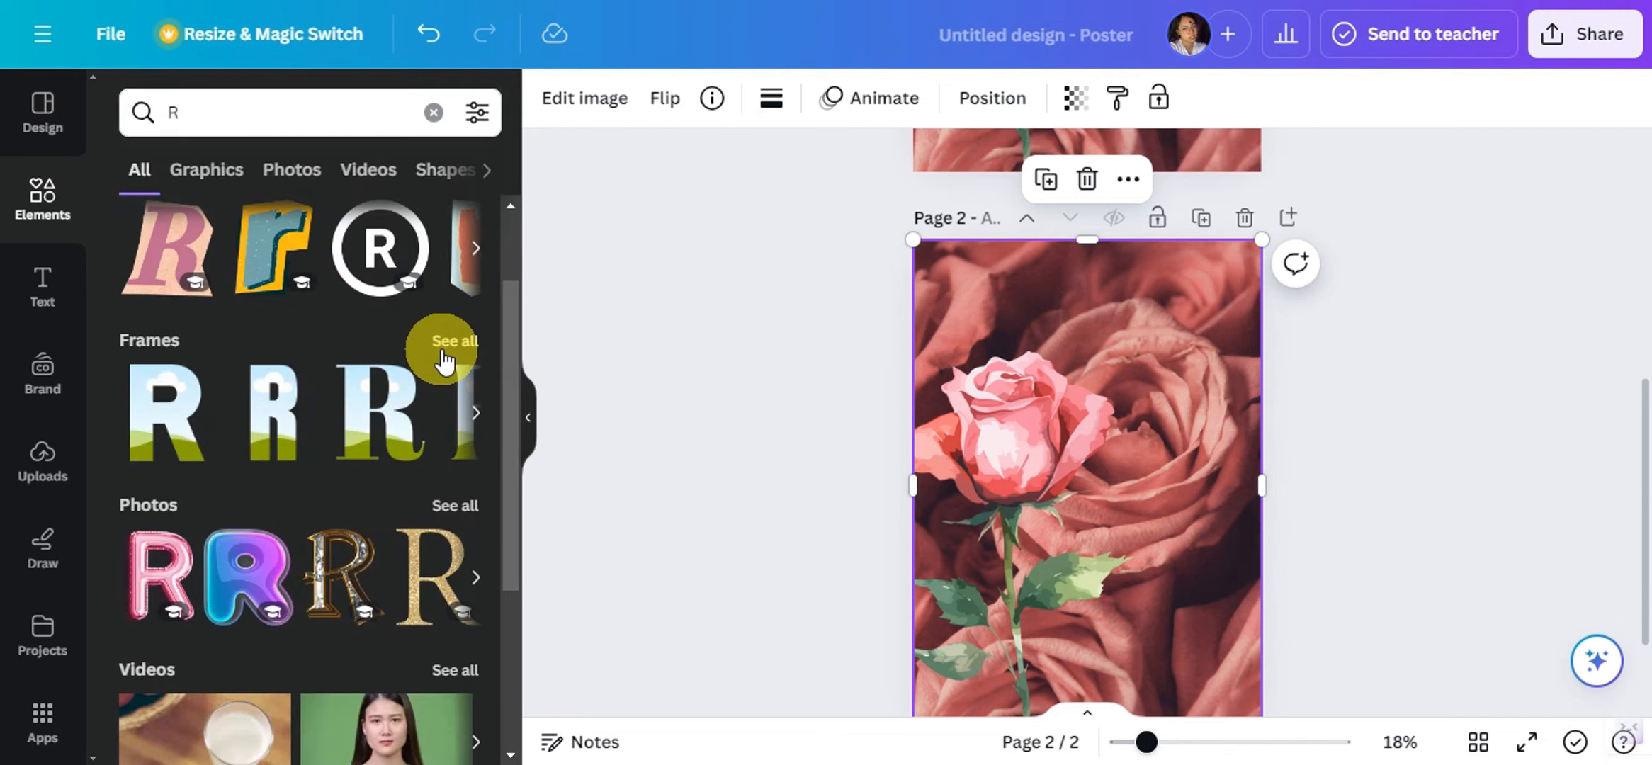
pyautogui.click(446, 347)
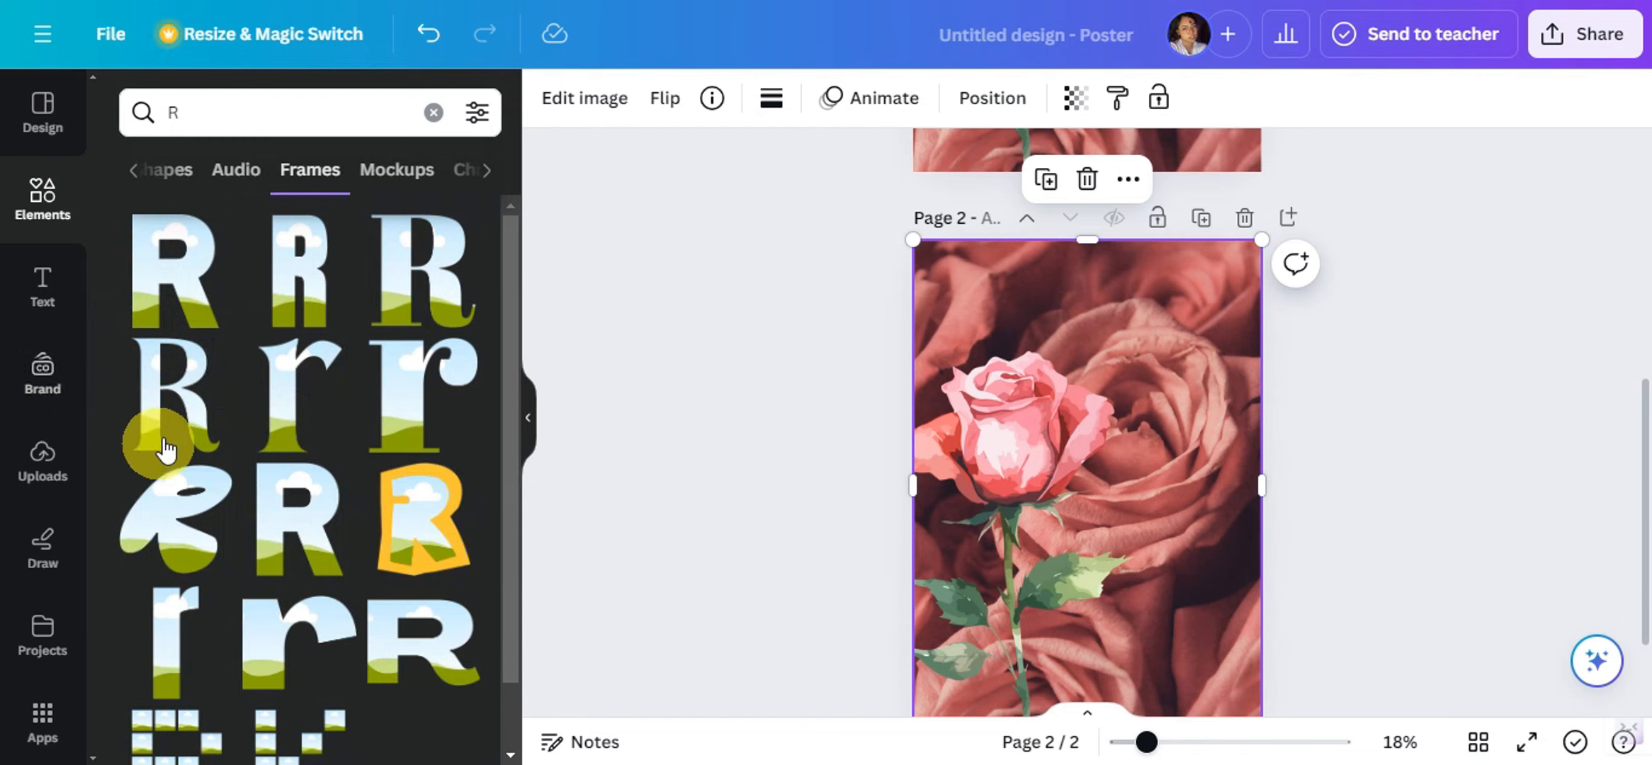
pyautogui.click(412, 260)
pyautogui.moveTo(1011, 467)
pyautogui.mouseDown()
pyautogui.moveTo(1018, 483)
pyautogui.moveTo(999, 482)
pyautogui.mouseUp()
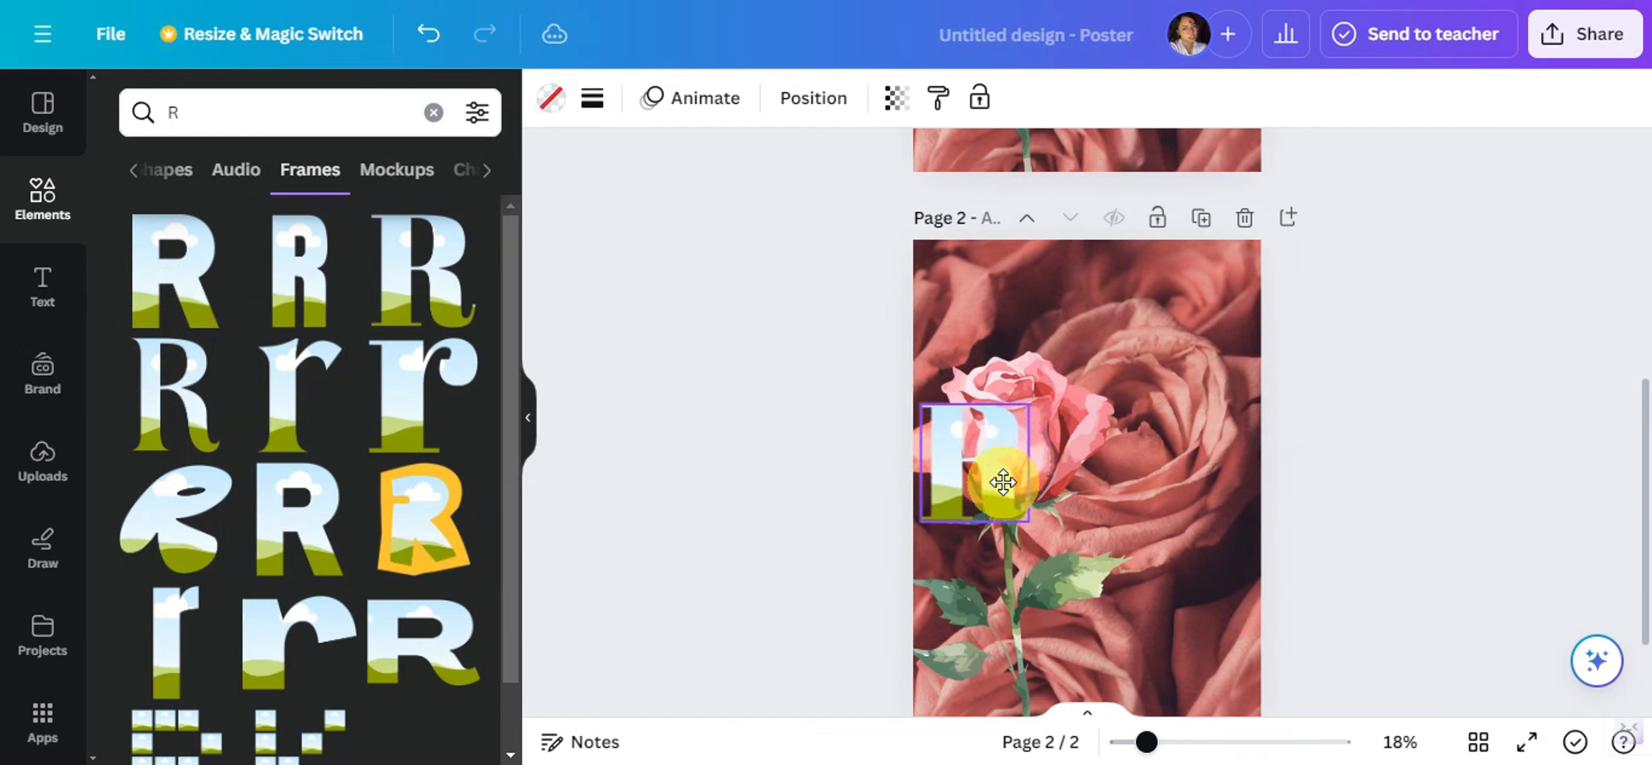
# - Add matching serif O, S and E letter frames beside the R to spell ROSE across page 2
pyautogui.click(332, 106)
pyautogui.press('BackSpace')
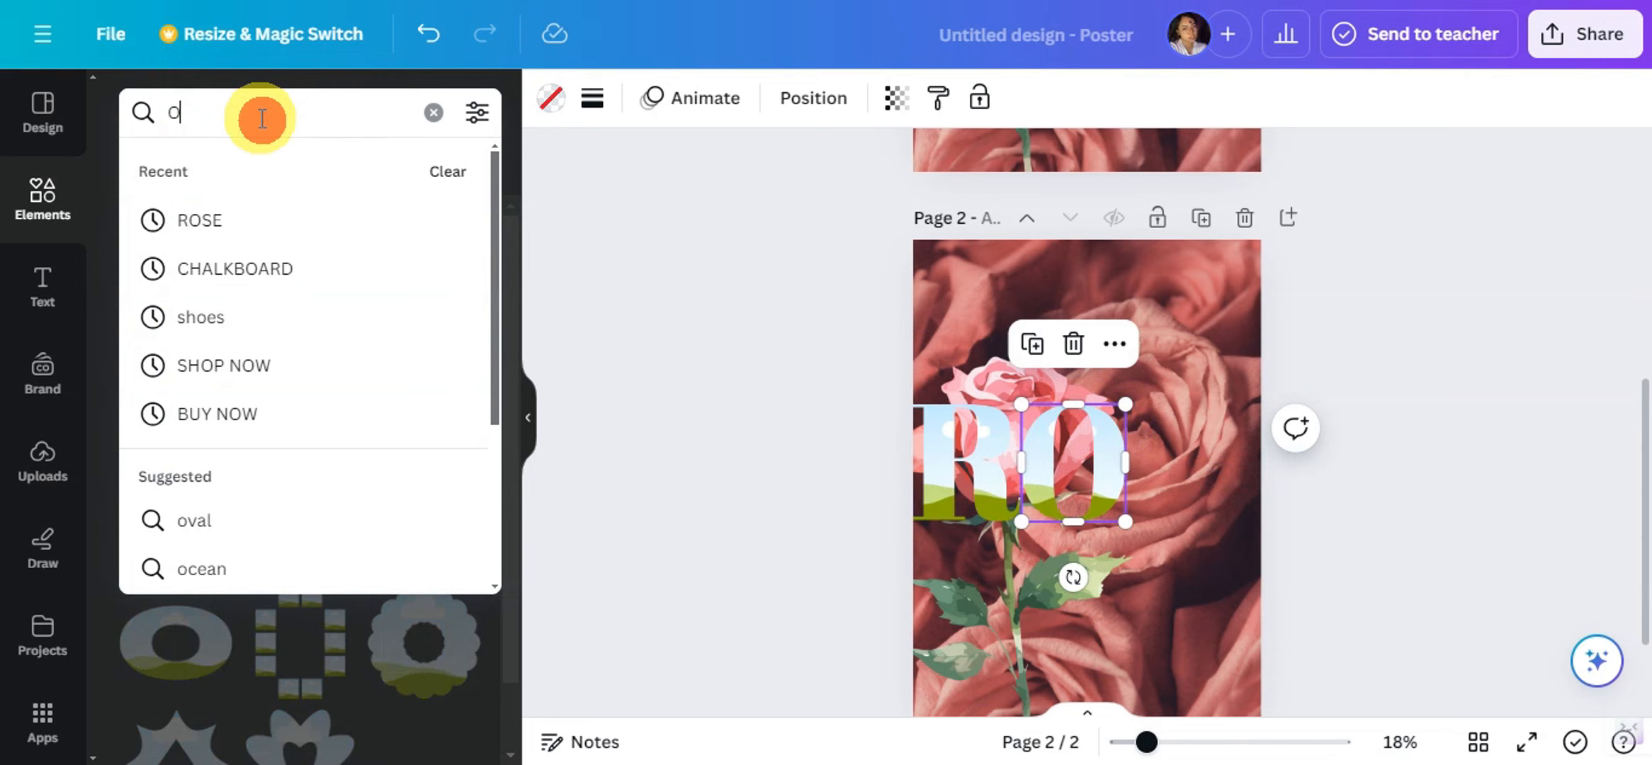
pyautogui.press('BackSpace')
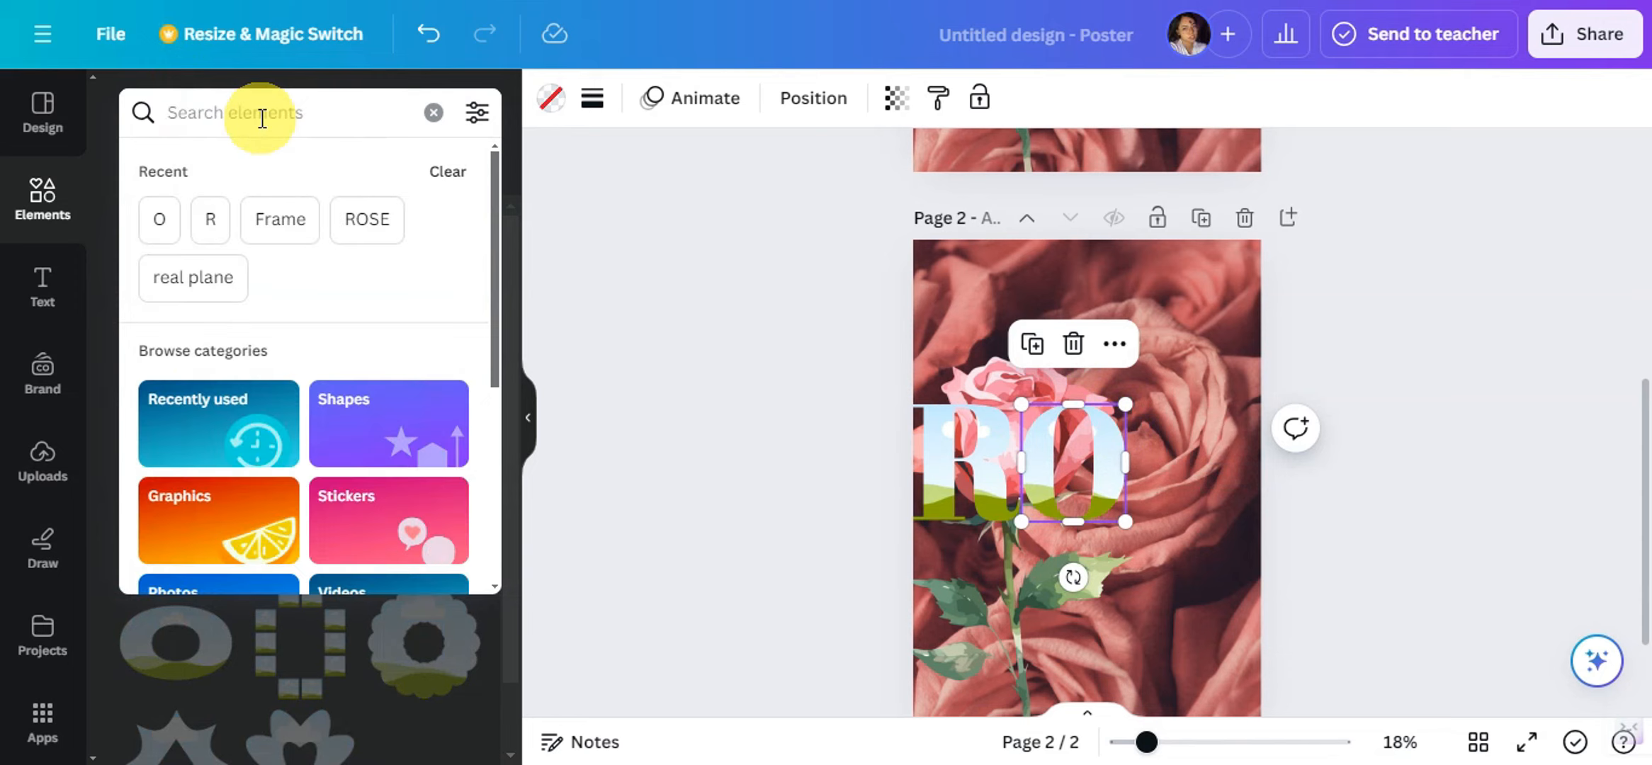
pyautogui.write('s')
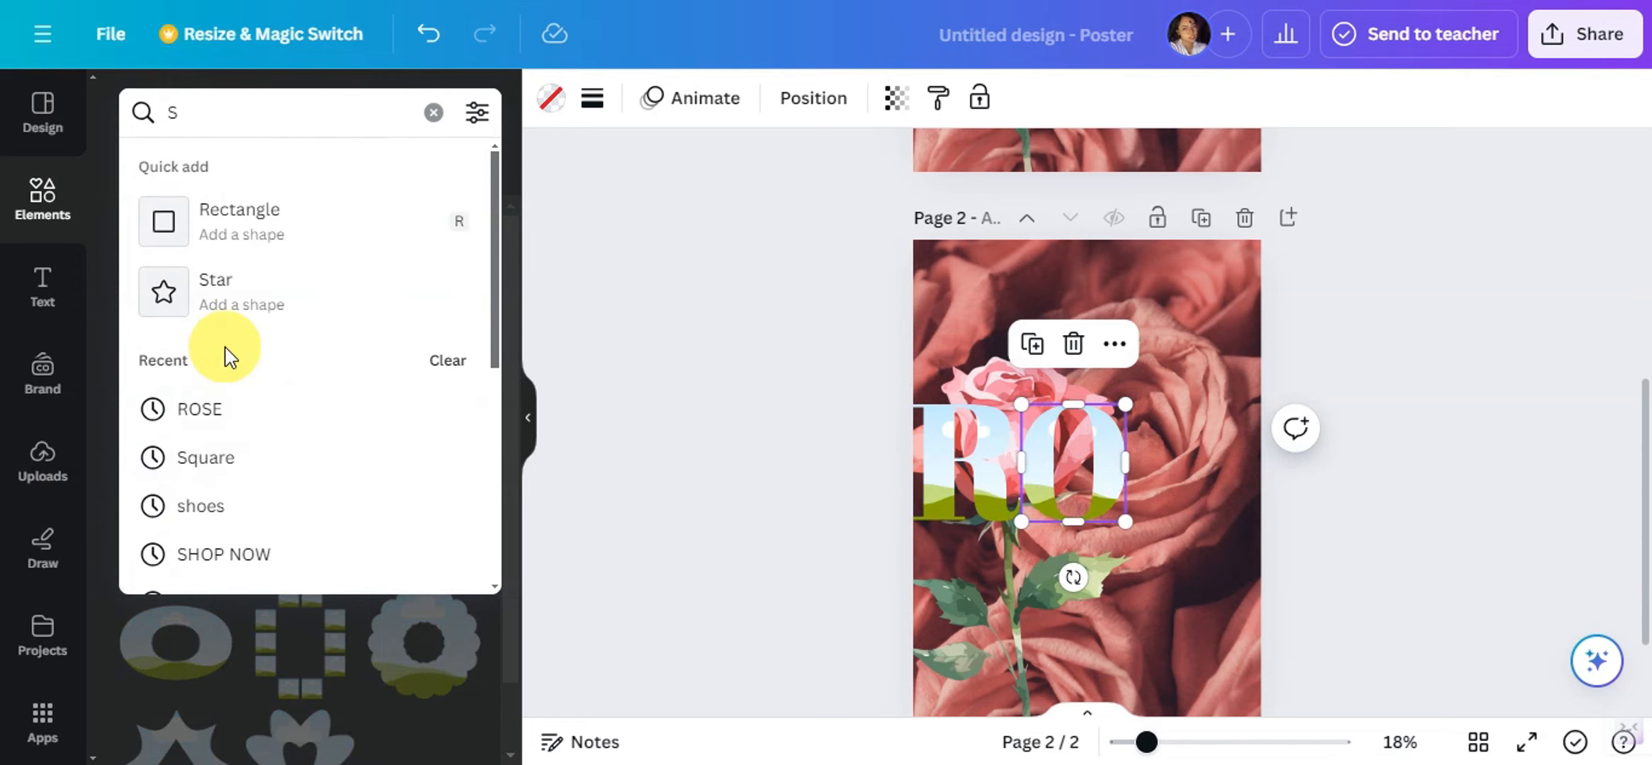
pyautogui.press('Return')
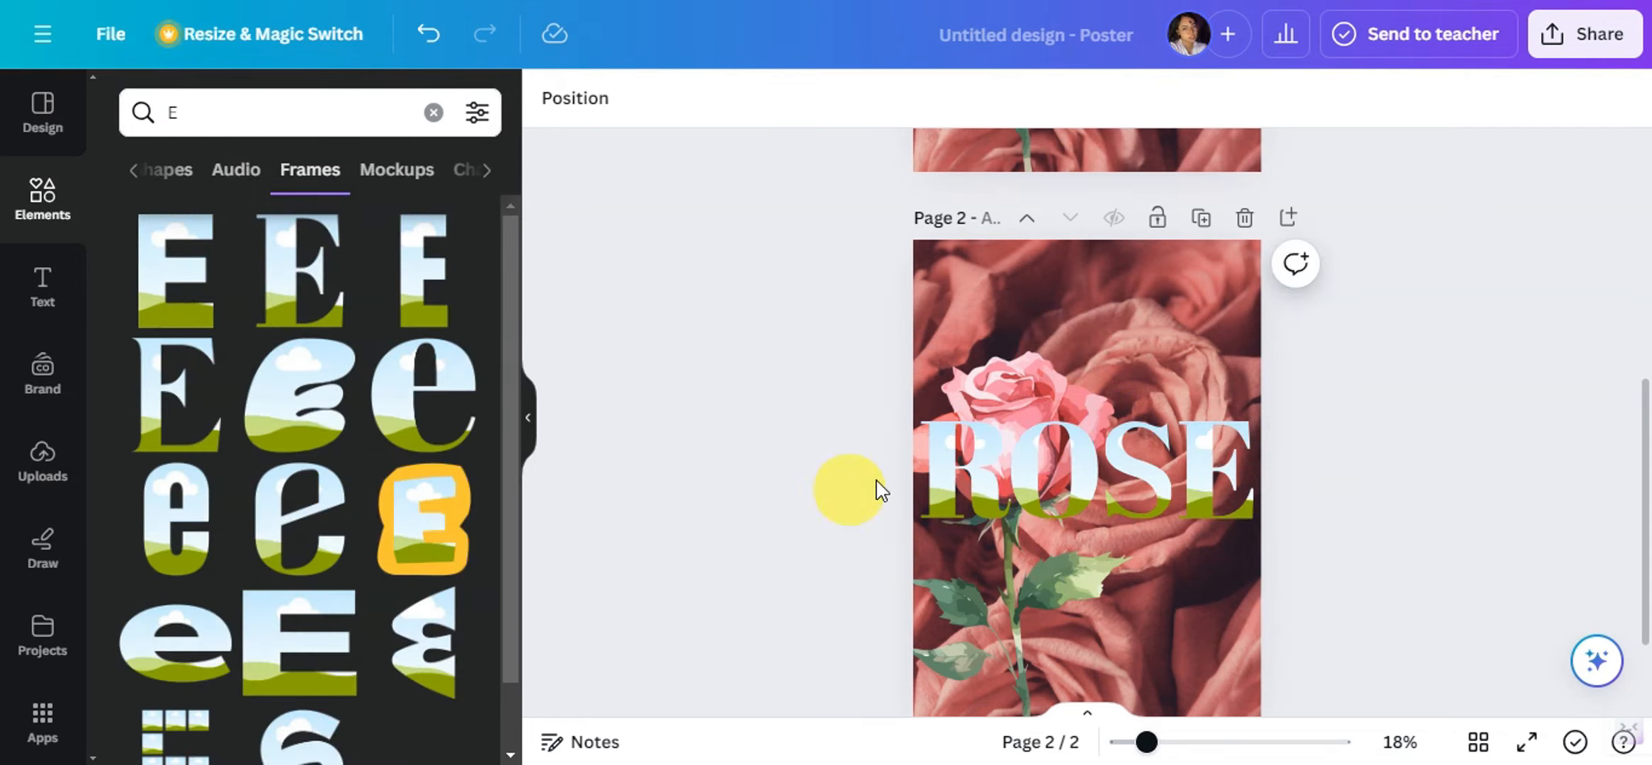
# - Fill the R frame on page 2 with the uploaded rose poster image and enlarge its crop to line up with the background
pyautogui.click(46, 468)
pyautogui.moveTo(170, 432); pyautogui.dragTo(941, 479)
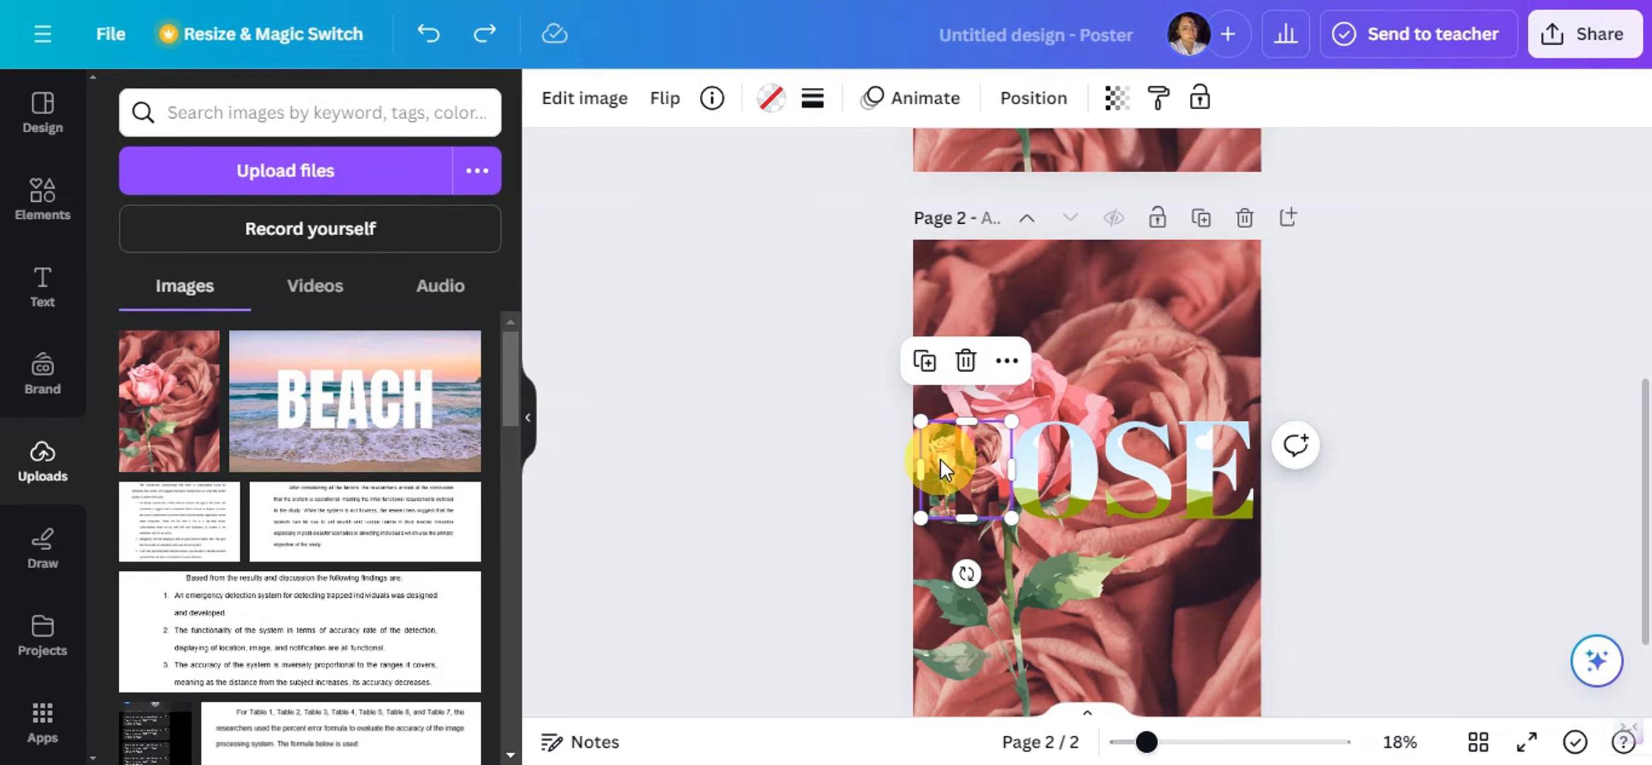
pyautogui.doubleClick(943, 451)
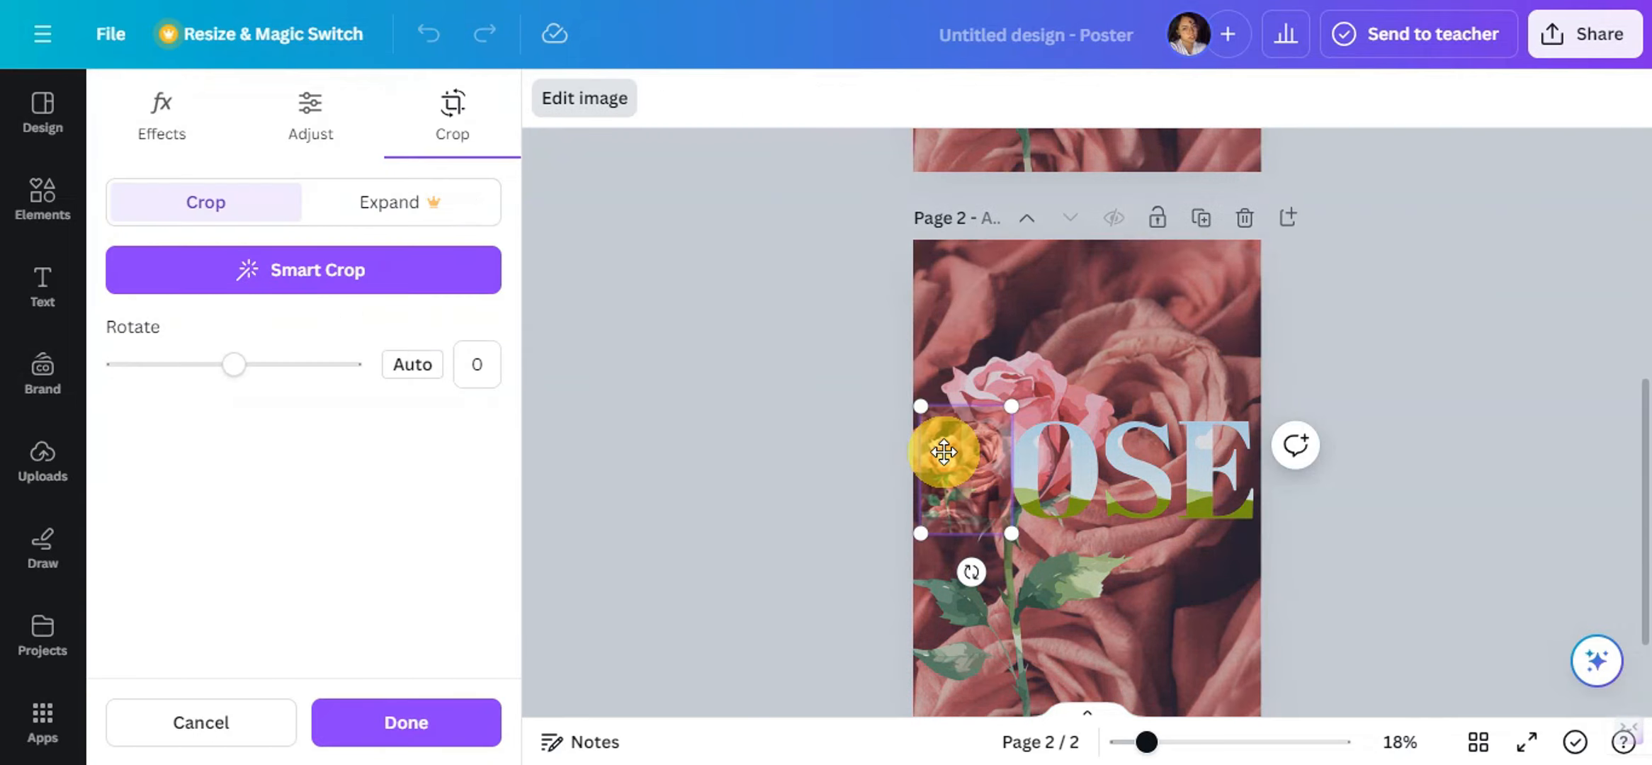
pyautogui.moveTo(1054, 373); pyautogui.dragTo(1166, 263)
pyautogui.moveTo(1137, 543); pyautogui.dragTo(1240, 684)
pyautogui.scroll(-1, 1174, 421)
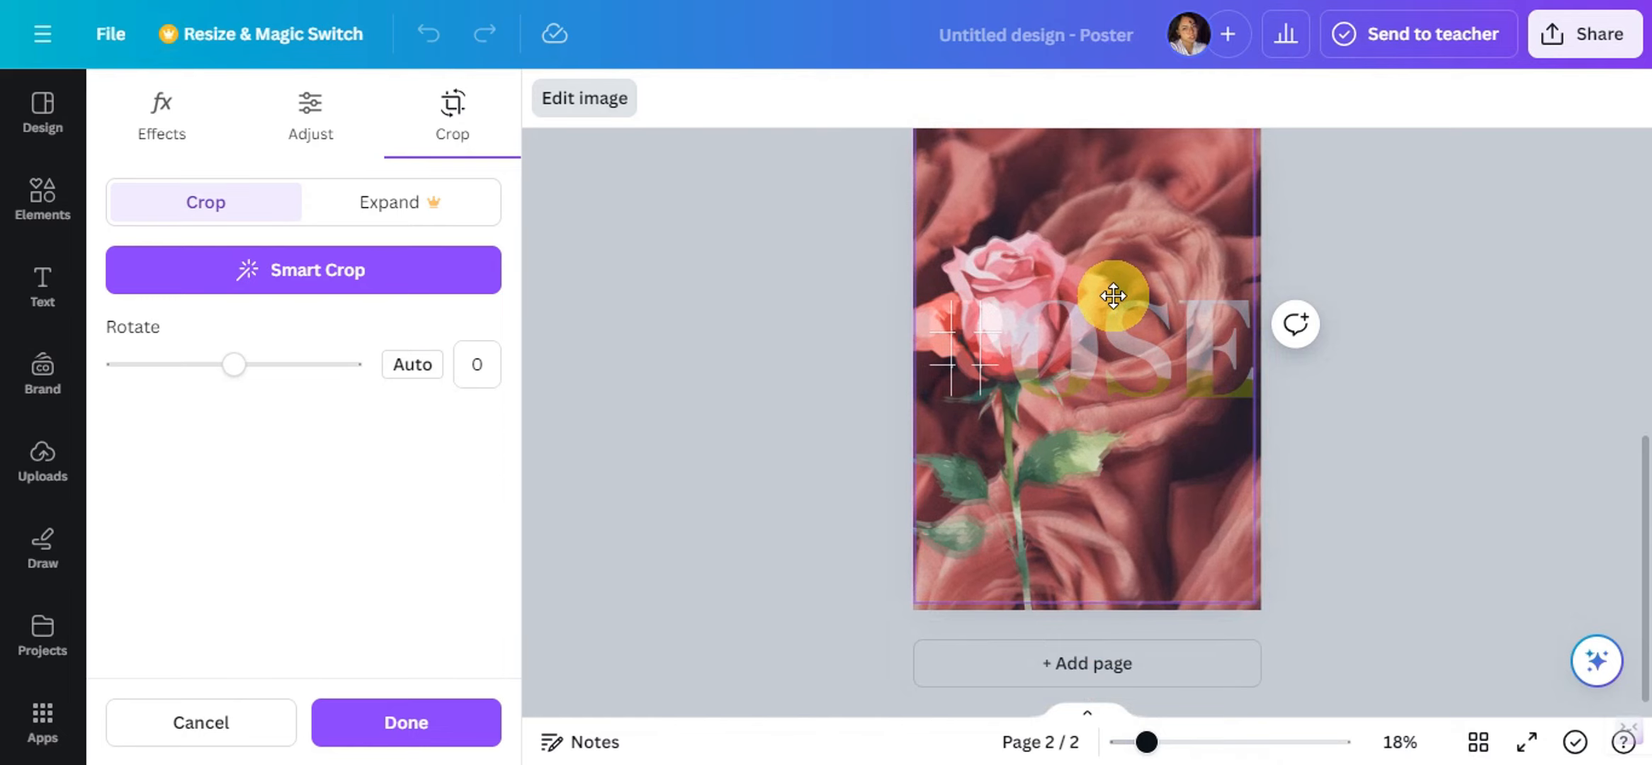
pyautogui.click(1376, 383)
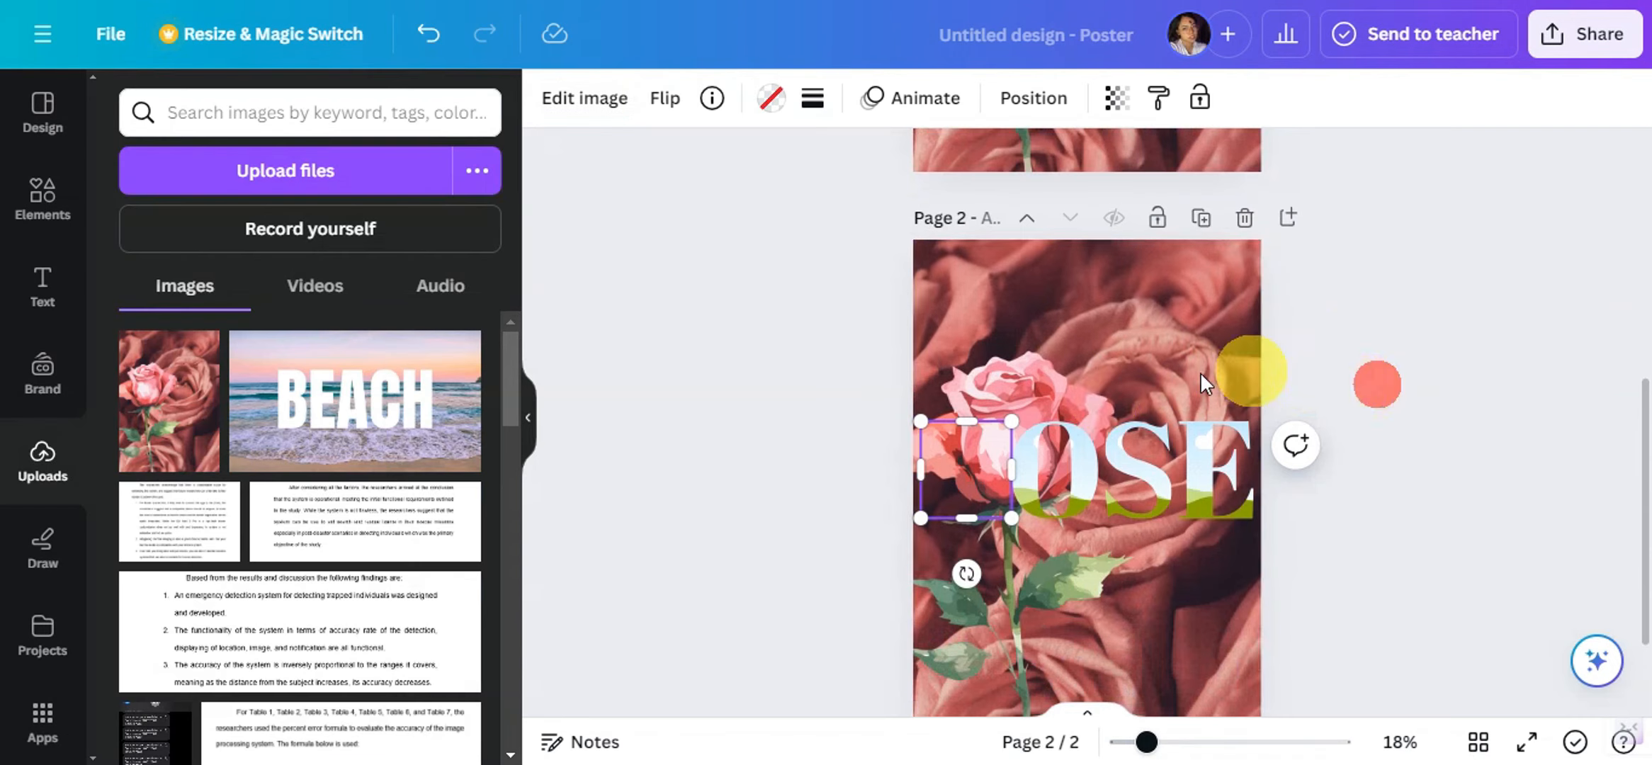
# - Fill the O, S and E frames with the same rose poster image, enlarging each crop to line up with the background
pyautogui.click(1028, 447)
pyautogui.moveTo(135, 374); pyautogui.dragTo(1033, 470)
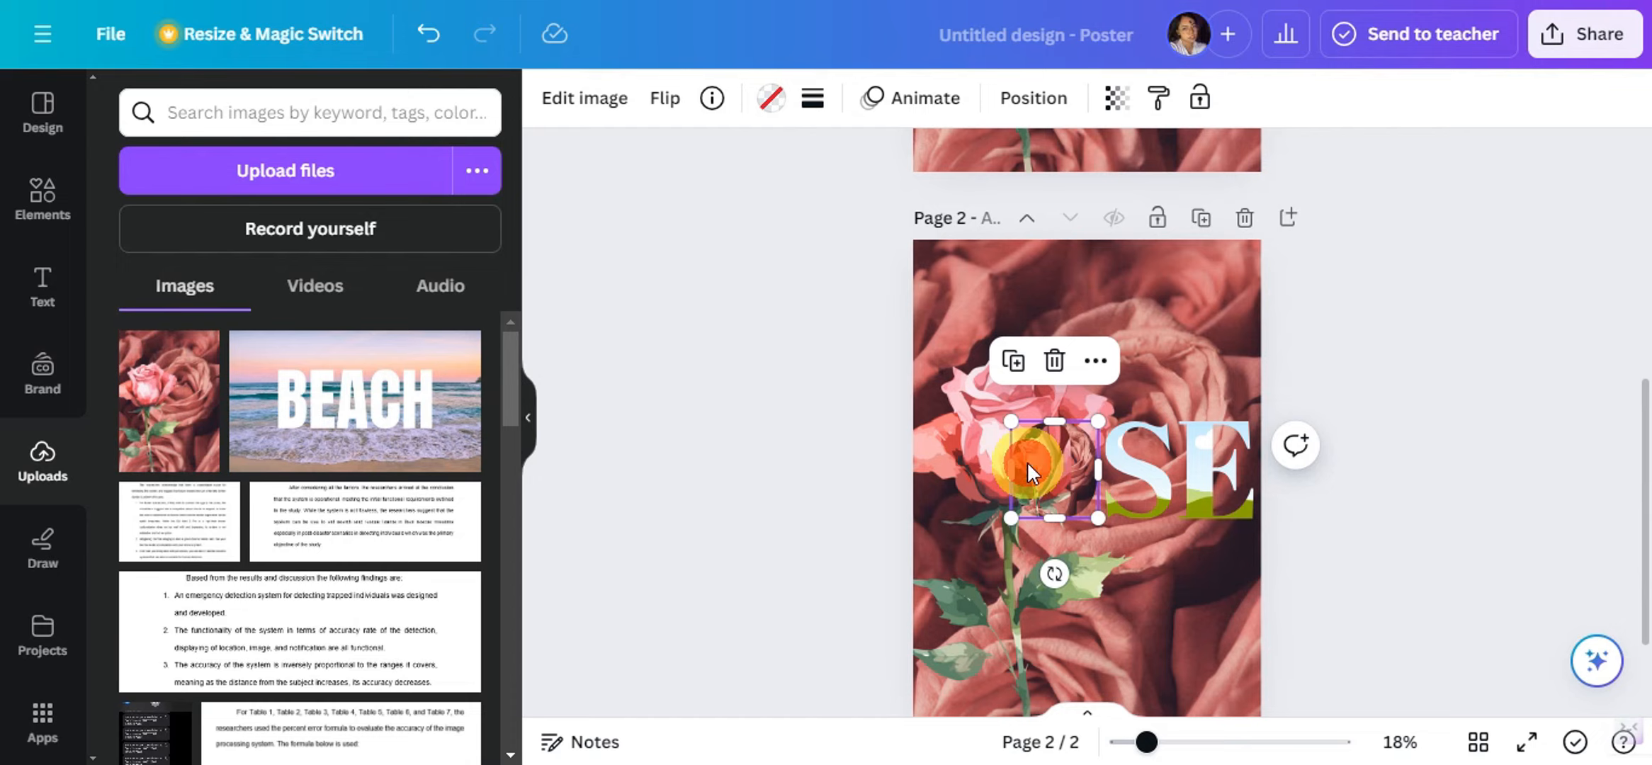
pyautogui.doubleClick(1027, 460)
pyautogui.moveTo(1012, 409); pyautogui.dragTo(949, 265)
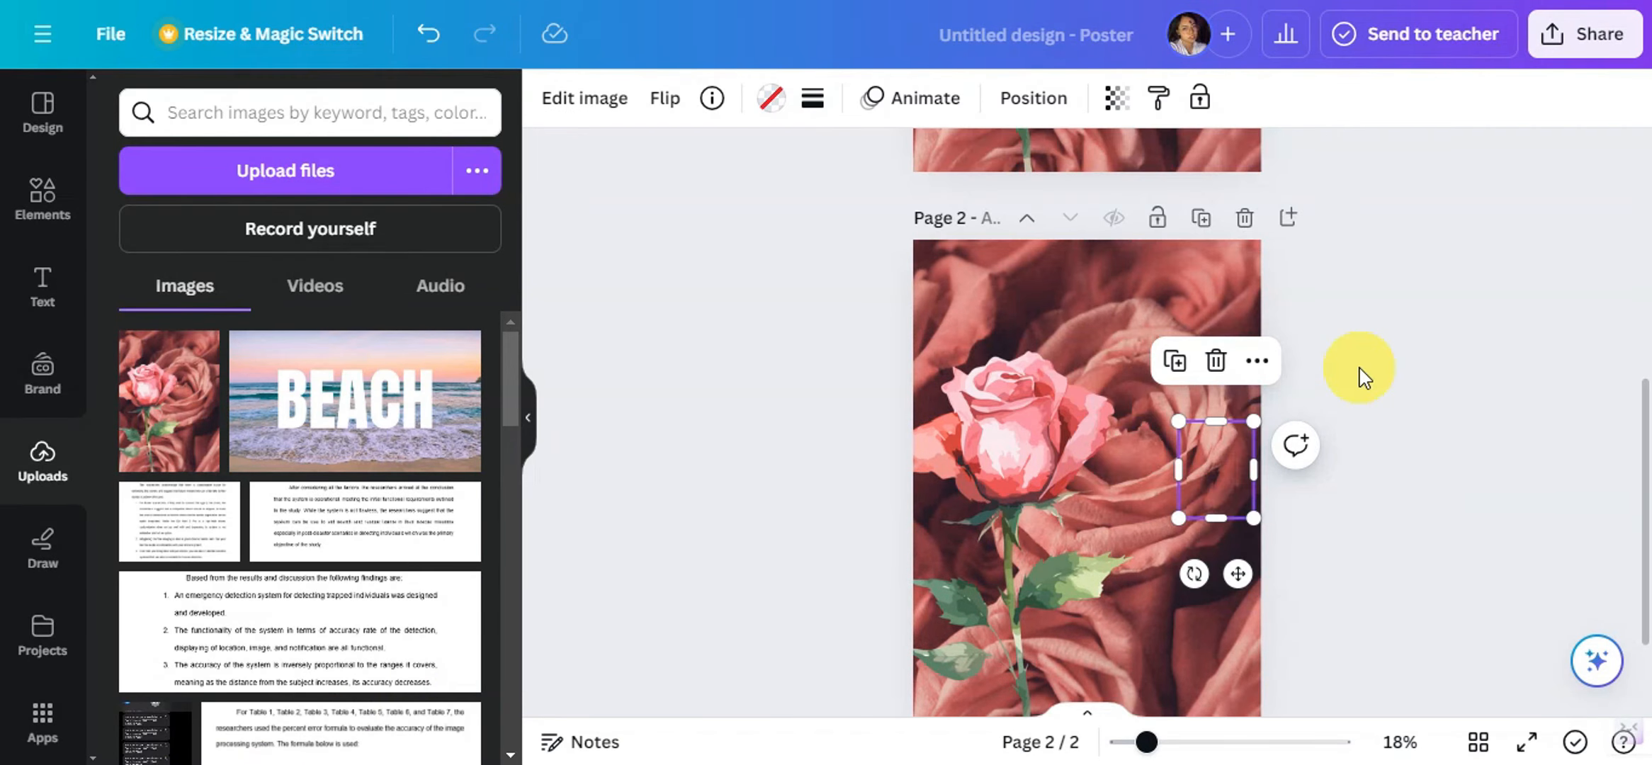
# - Delete the background rose image from page 2, leaving only the filled ROSE letter frames, and check the lettering
pyautogui.click(989, 259)
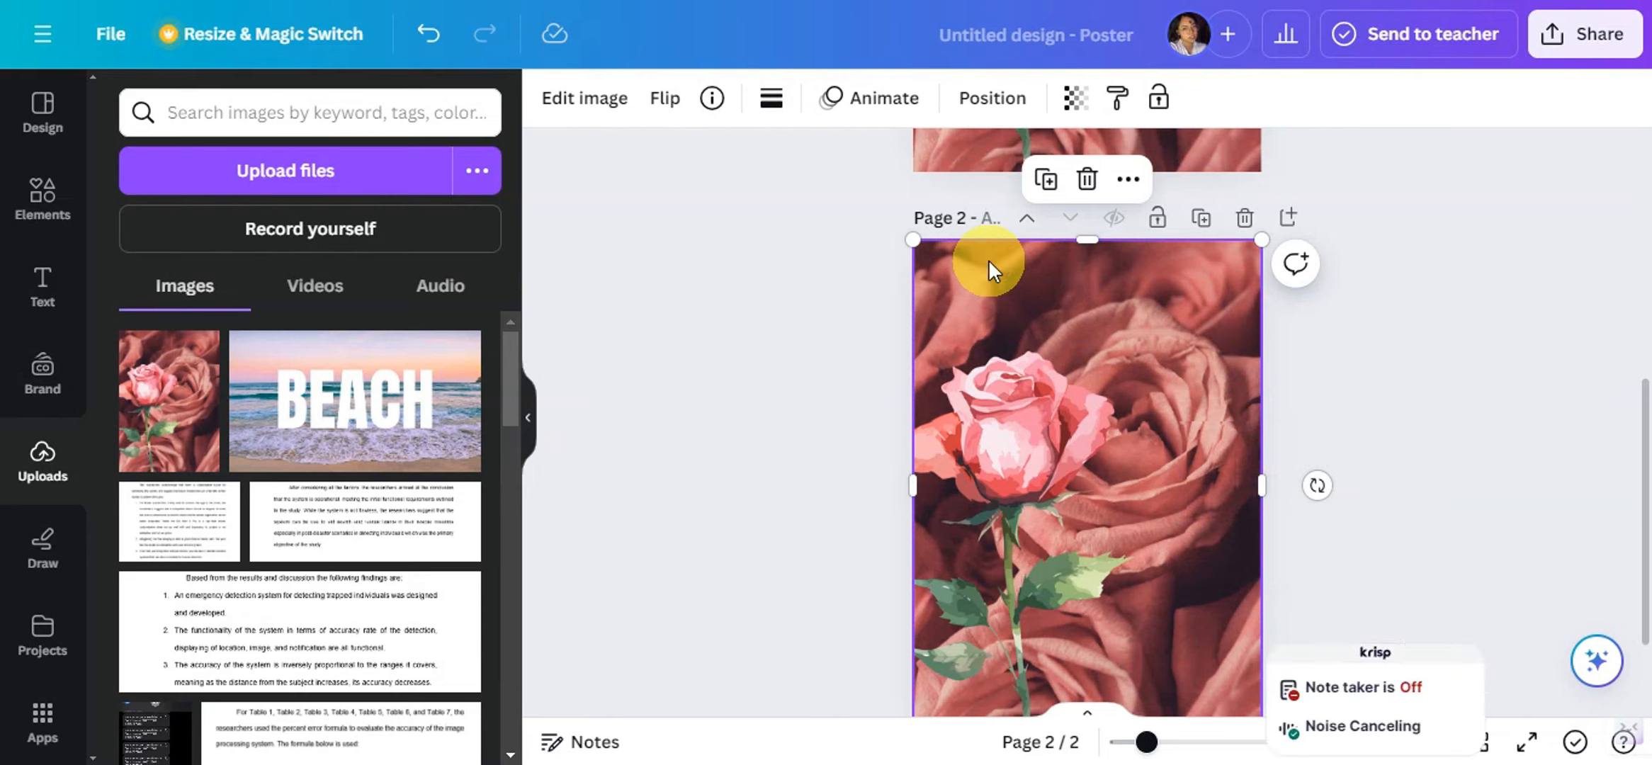
pyautogui.press('Delete')
pyautogui.scroll(-2, 1134, 330)
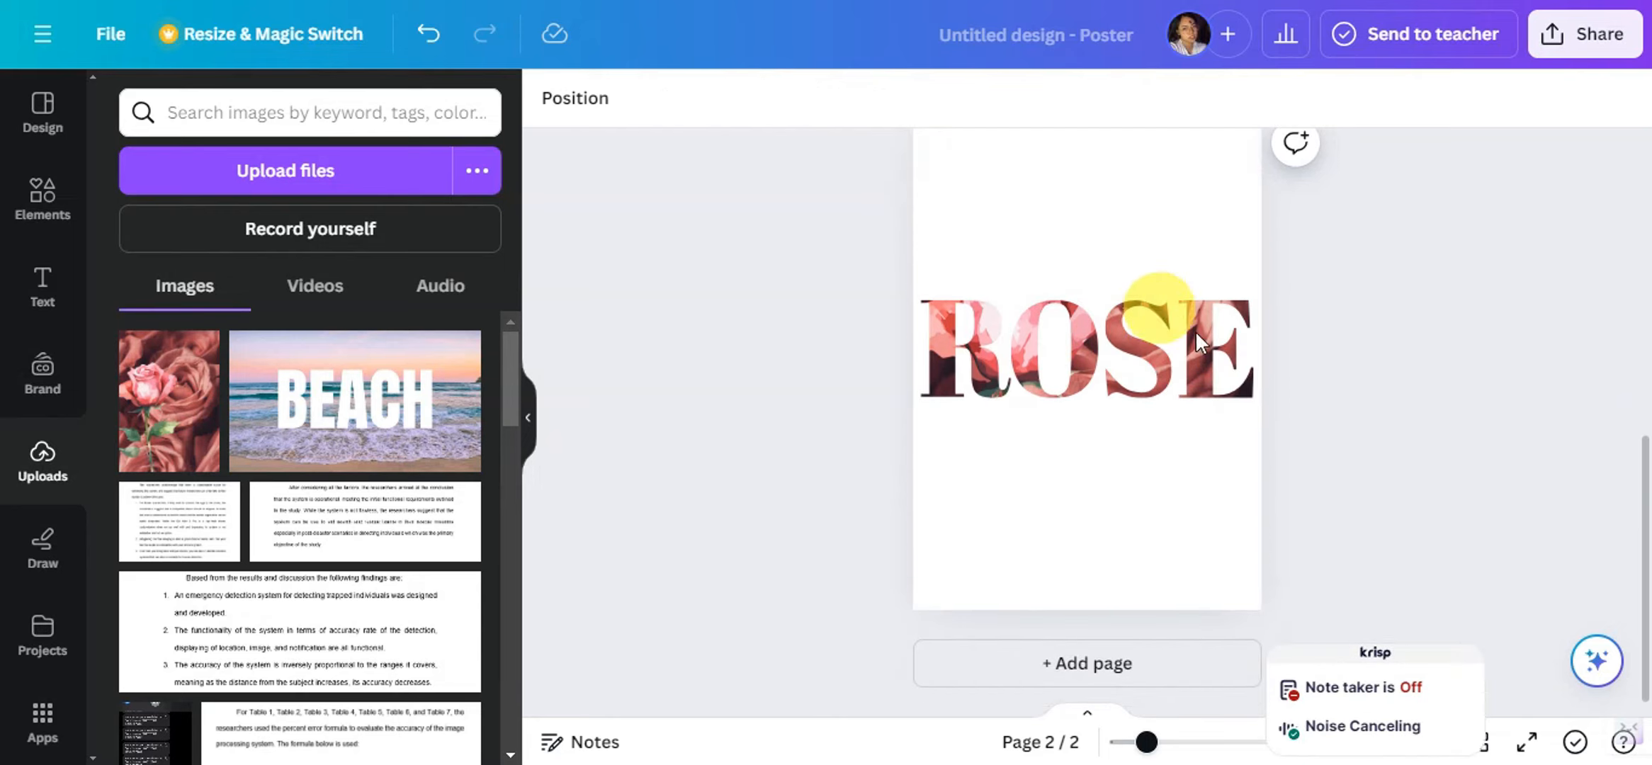
pyautogui.scroll(2, 1443, 381)
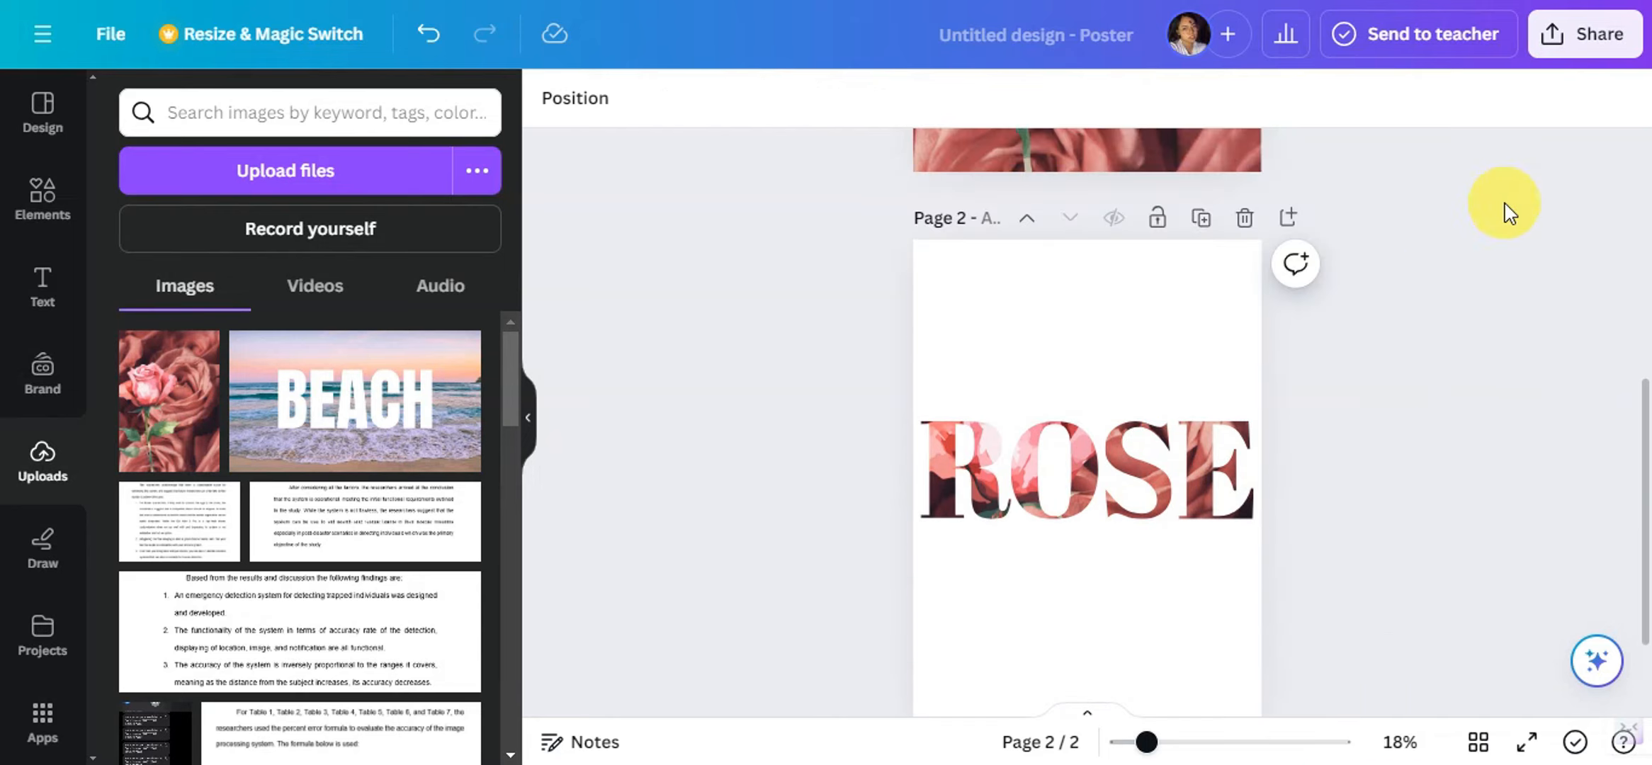
pyautogui.scroll(-2, 999, 369)
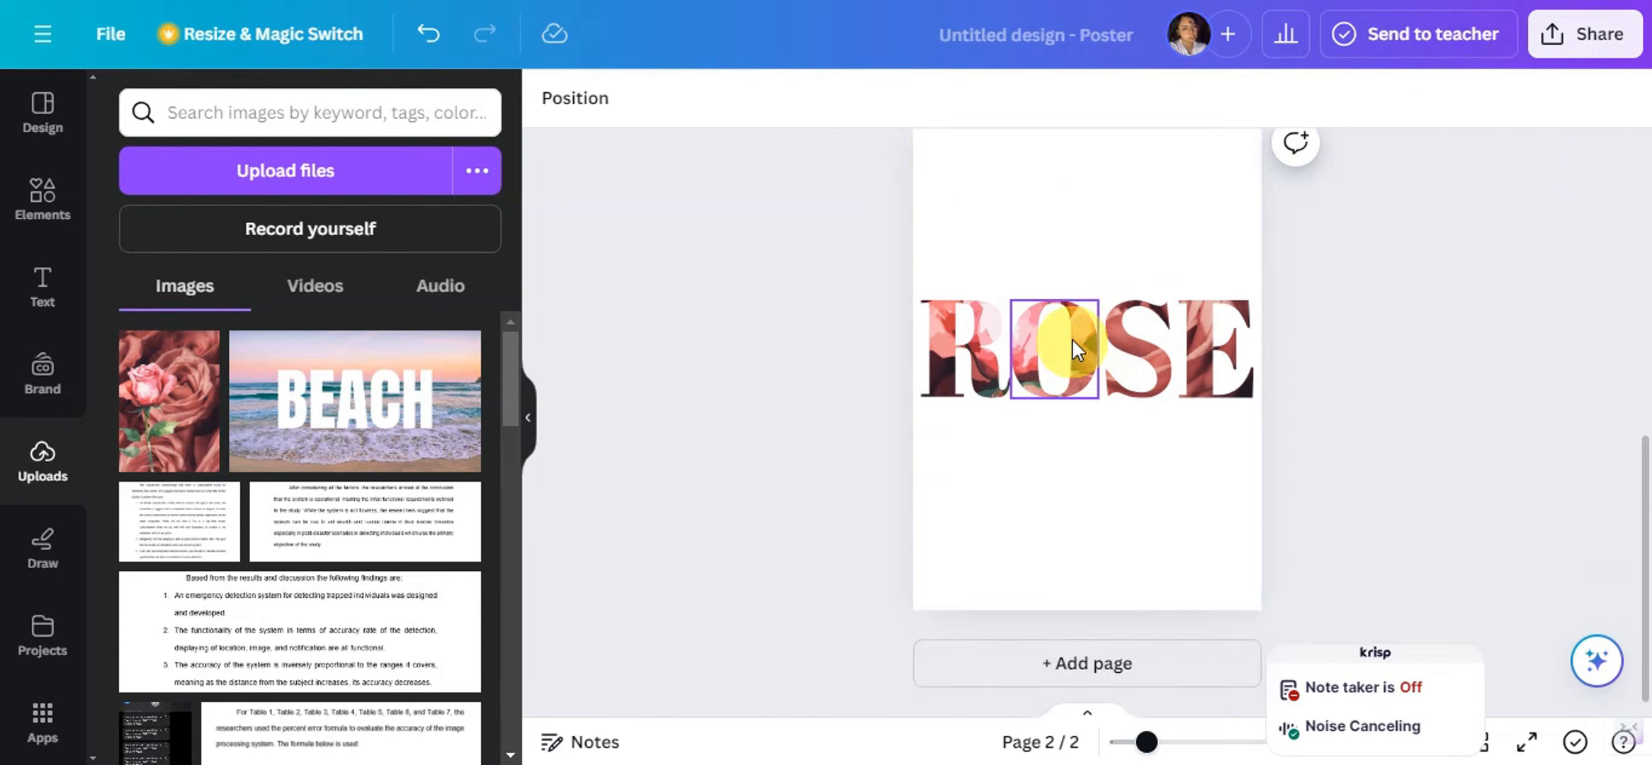
pyautogui.scroll(2, 1070, 350)
# - Download only page 2 as a PNG with a transparent background
pyautogui.click(1609, 56)
pyautogui.click(1237, 643)
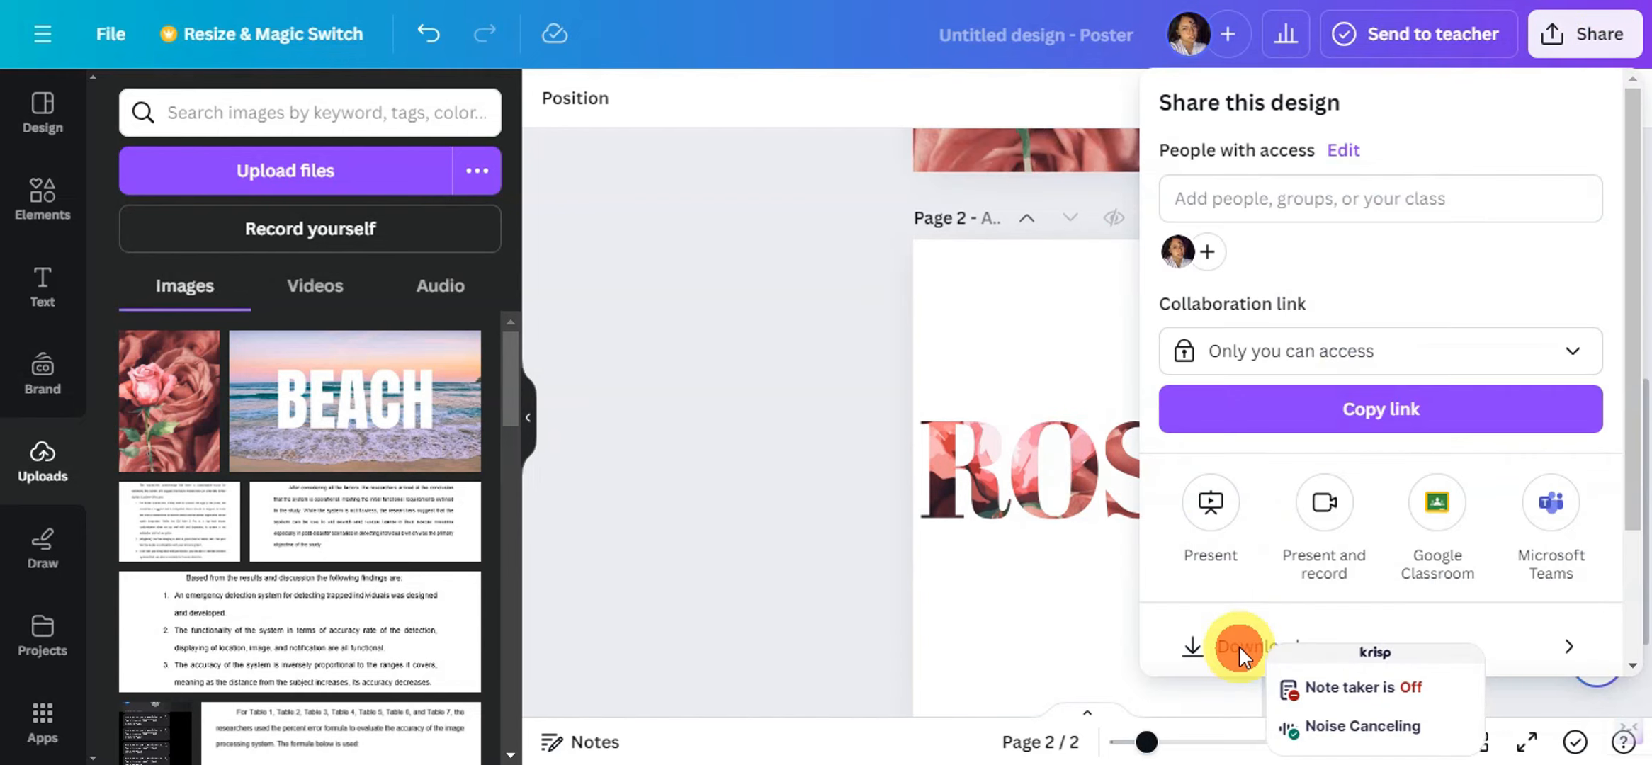
pyautogui.click(1330, 499)
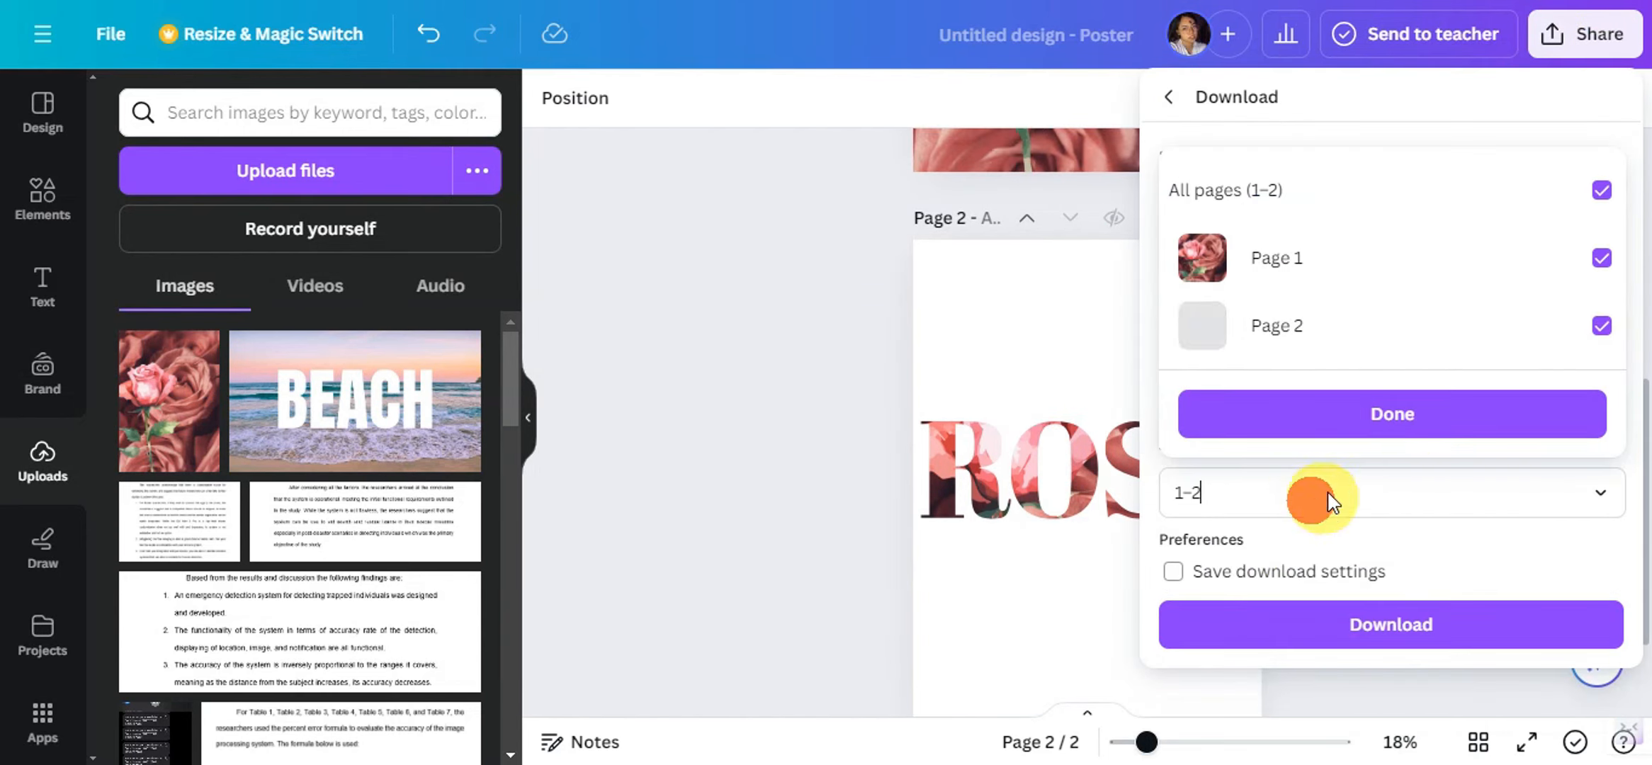
pyautogui.click(1597, 343)
pyautogui.click(1598, 259)
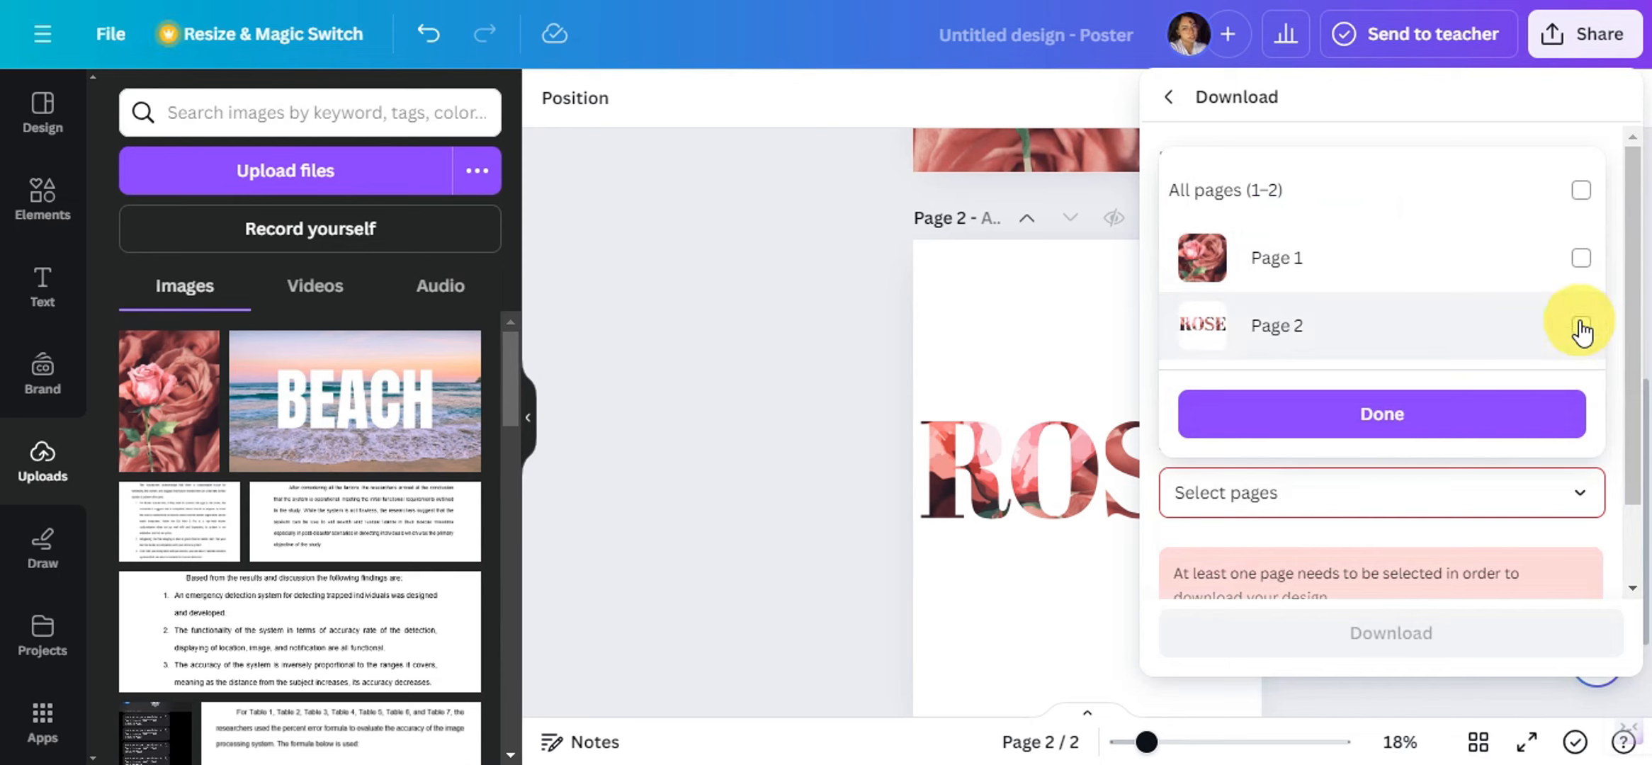
pyautogui.click(1582, 327)
pyautogui.click(1504, 411)
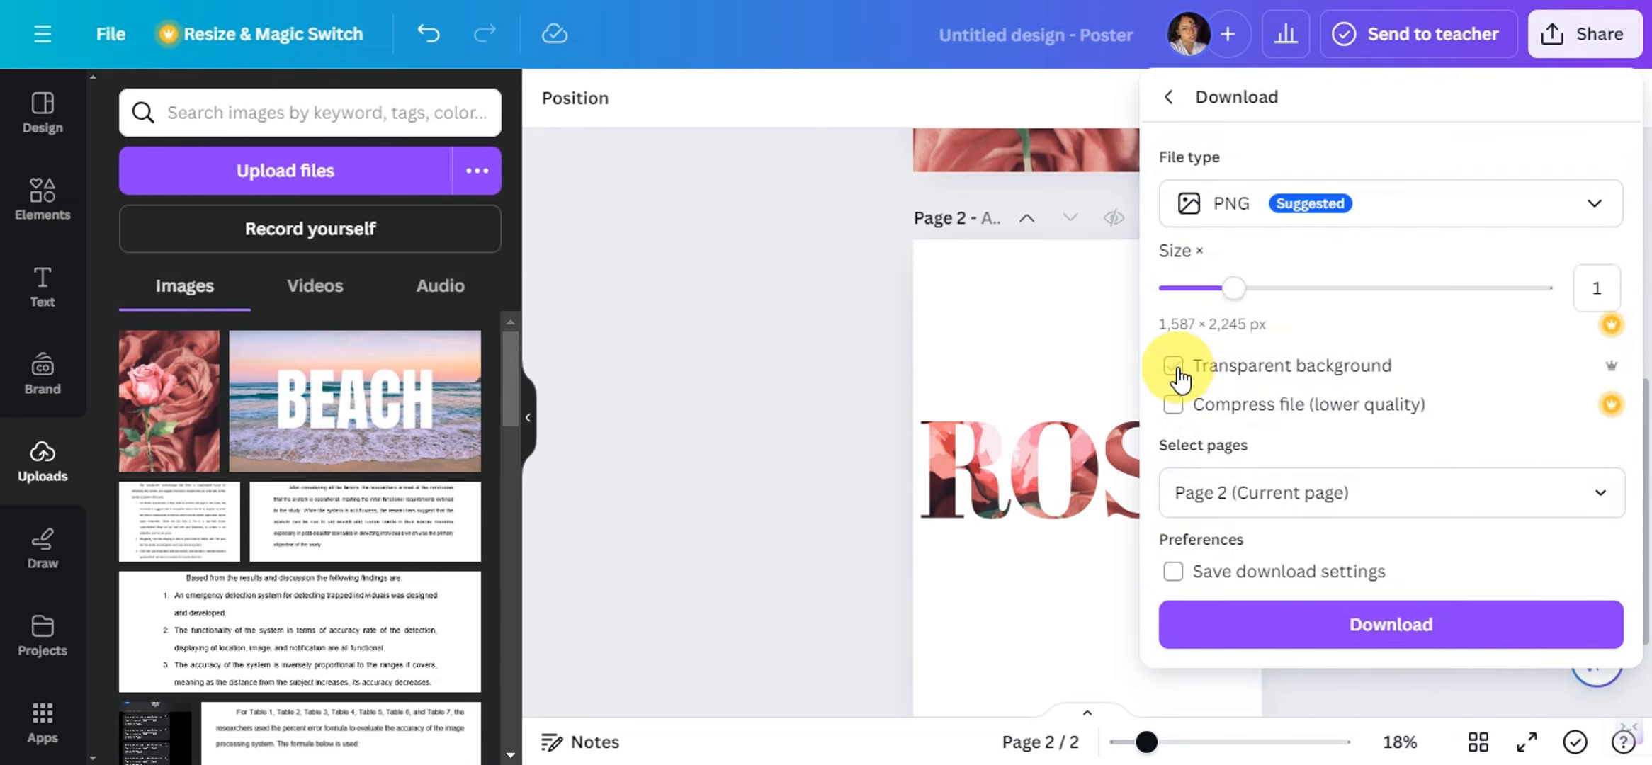
pyautogui.click(1176, 372)
pyautogui.click(1321, 620)
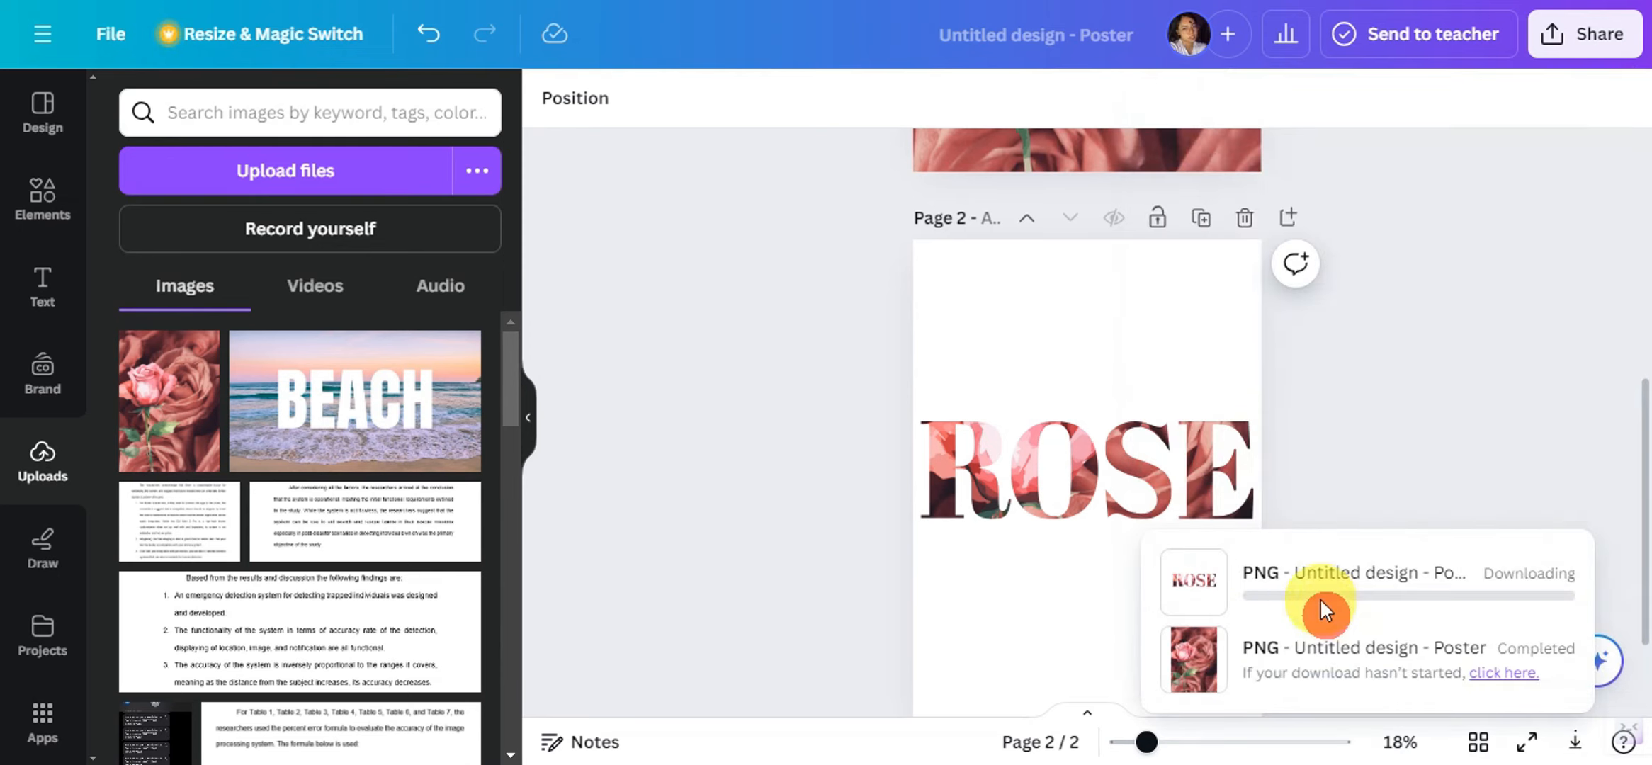
# - Delete the rose-petal background image from page 1, keeping the single rose with its stem
pyautogui.scroll(5, 1025, 435)
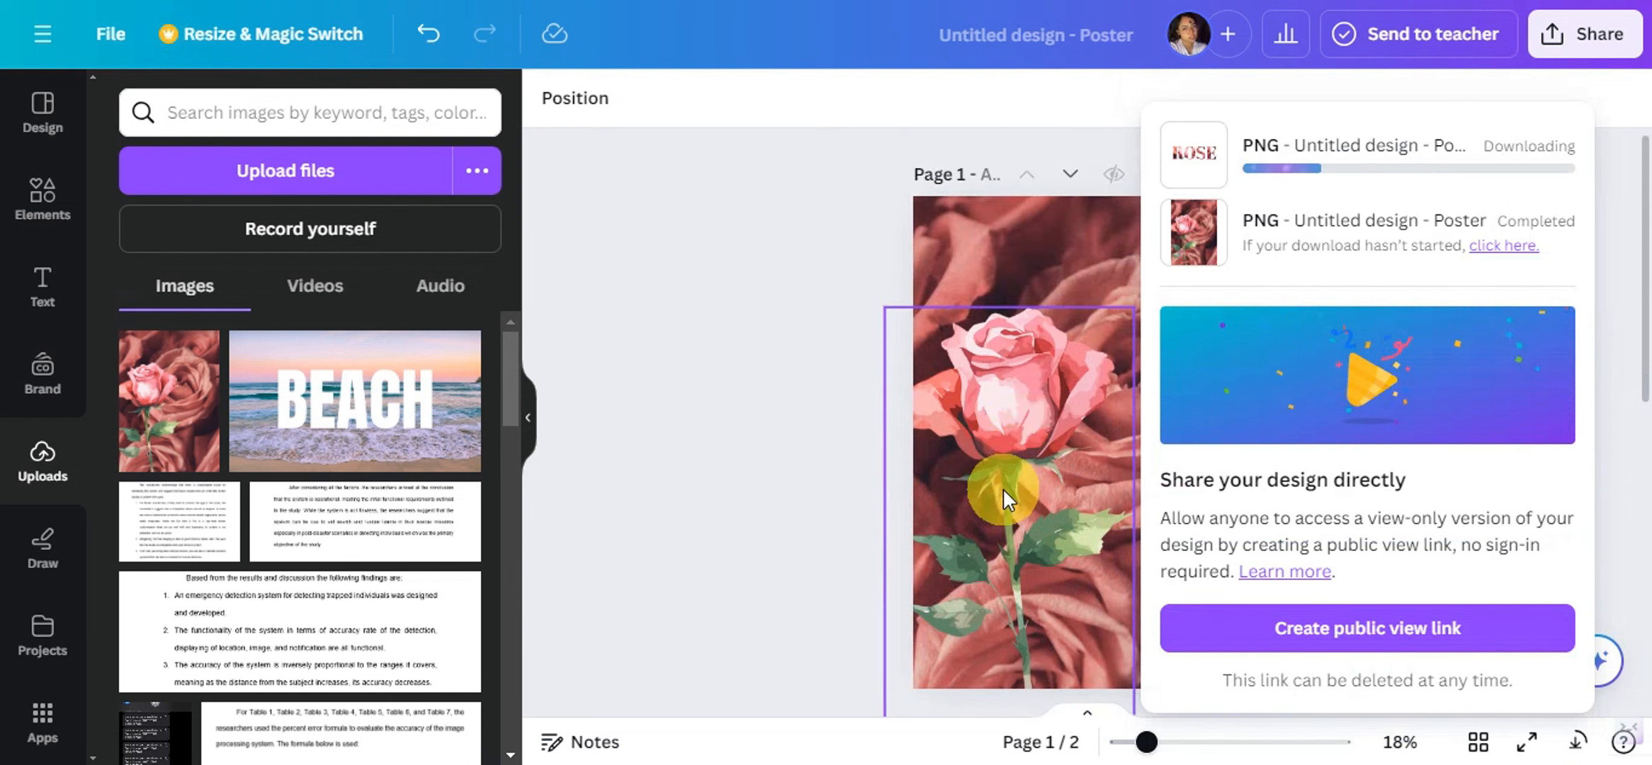
pyautogui.click(873, 286)
pyautogui.click(985, 248)
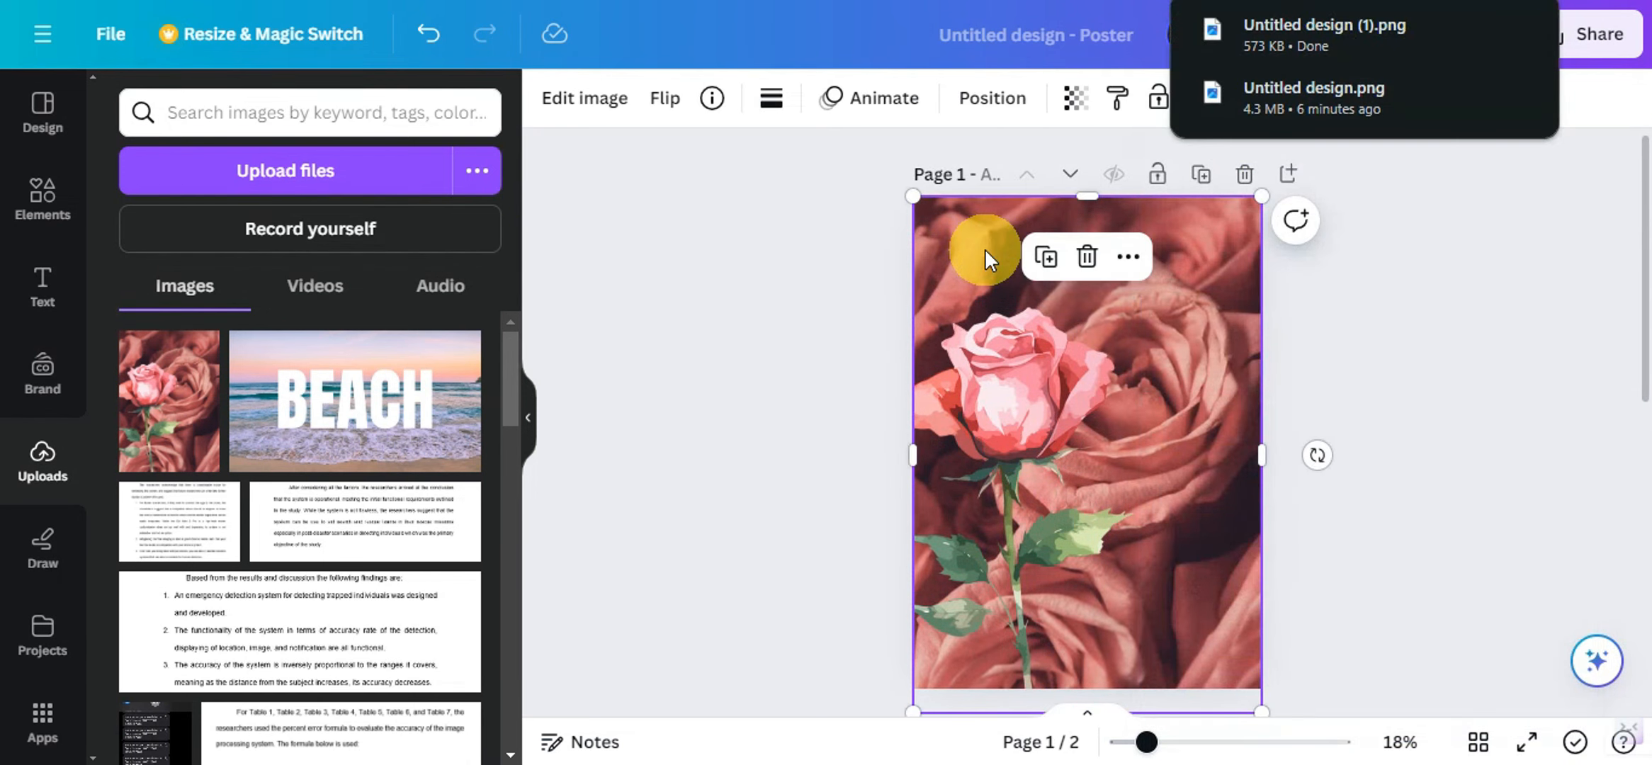
pyautogui.press('Delete')
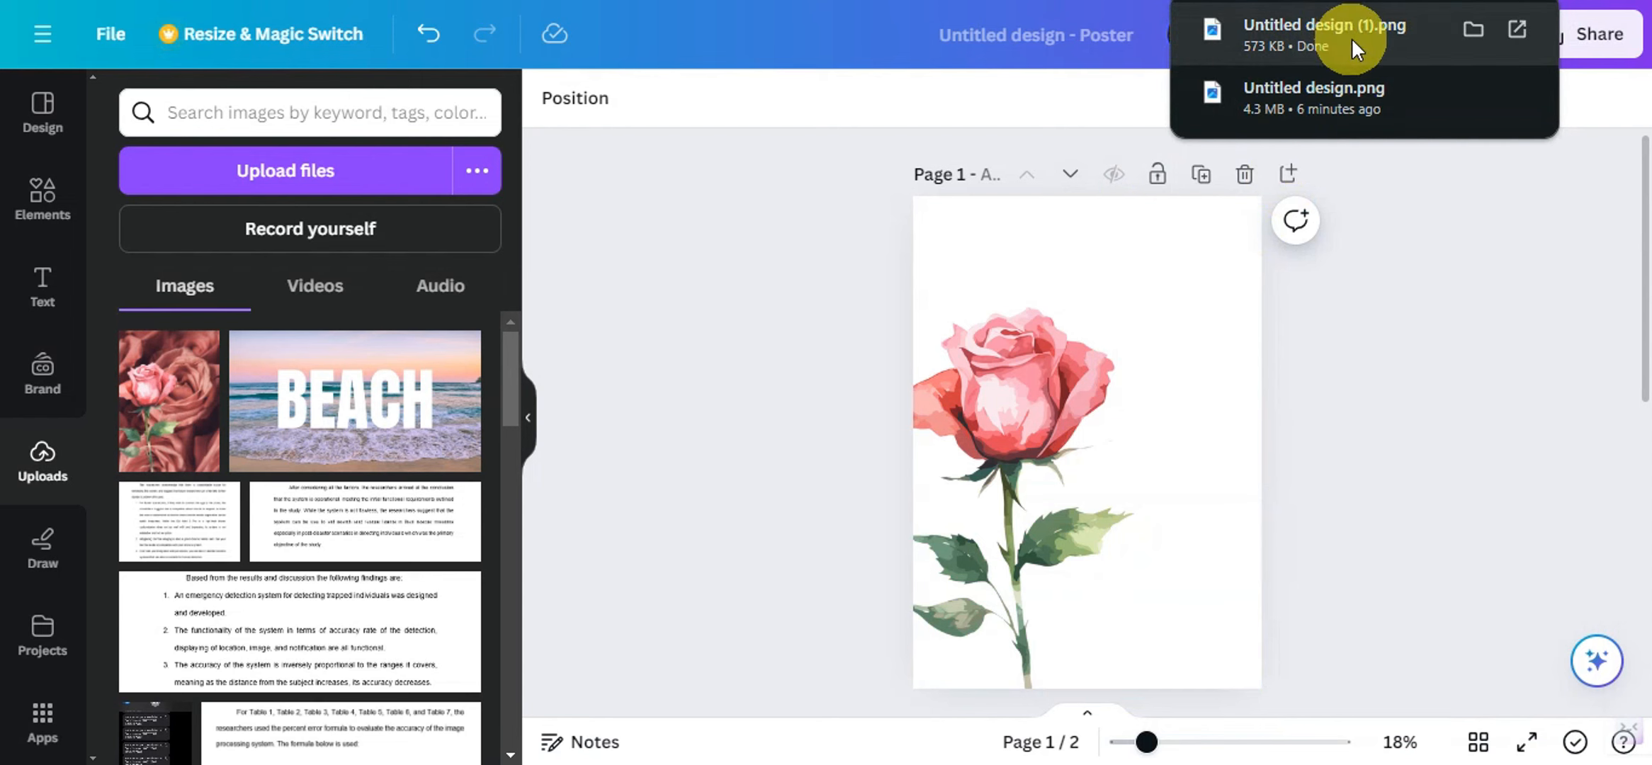
# - Upload the downloaded Untitled design (1).png, place it on page 1 and resize it to cover the whole page
pyautogui.moveTo(1247, 112); pyautogui.dragTo(1113, 297)
pyautogui.scroll(-2, 1152, 265)
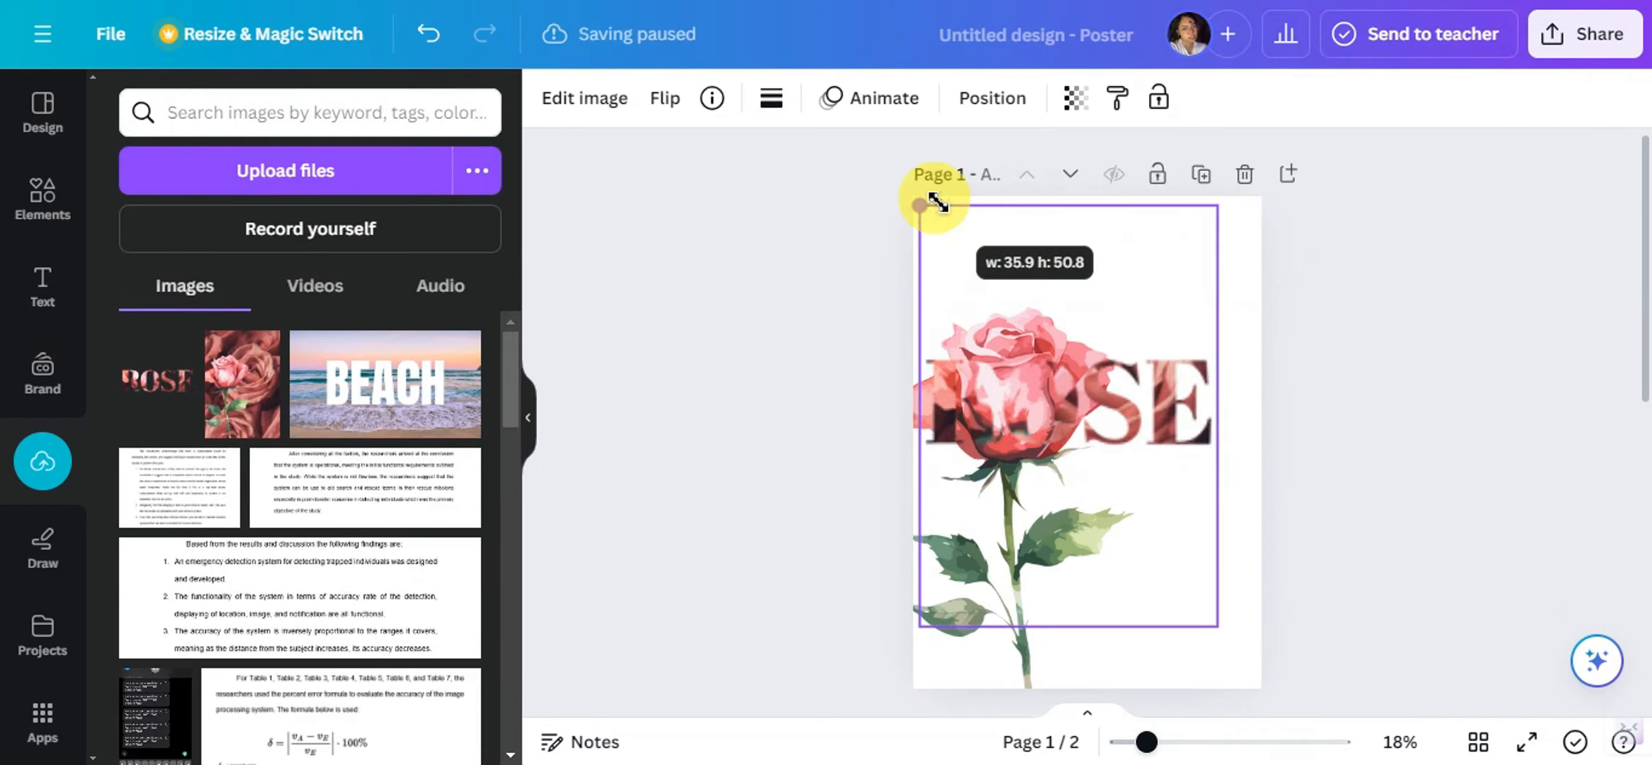
pyautogui.moveTo(937, 207); pyautogui.dragTo(929, 197)
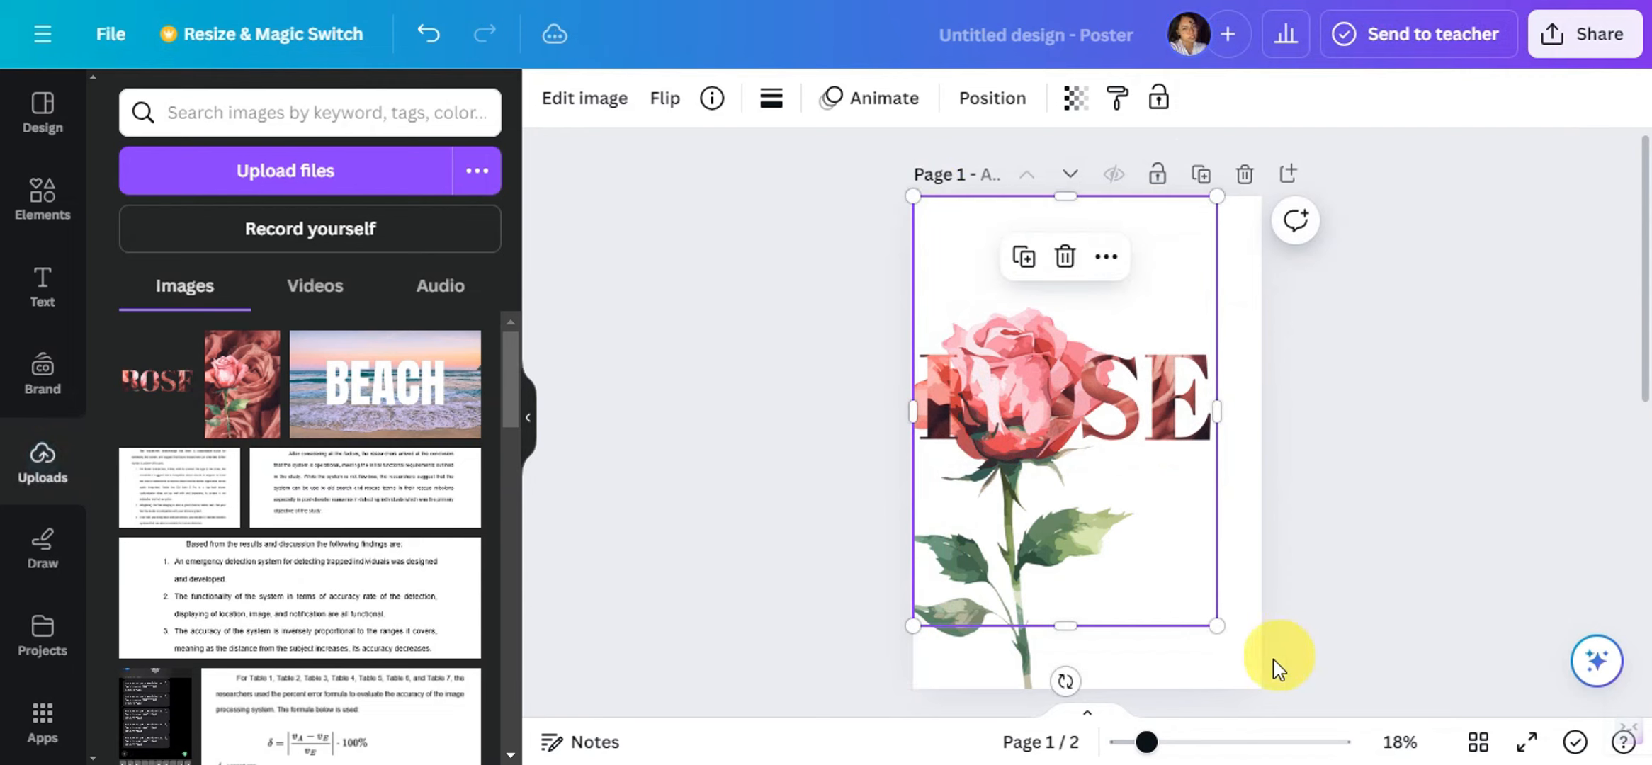
pyautogui.scroll(-2, 1272, 658)
pyautogui.moveTo(1230, 530); pyautogui.dragTo(1261, 567)
pyautogui.scroll(2, 1134, 496)
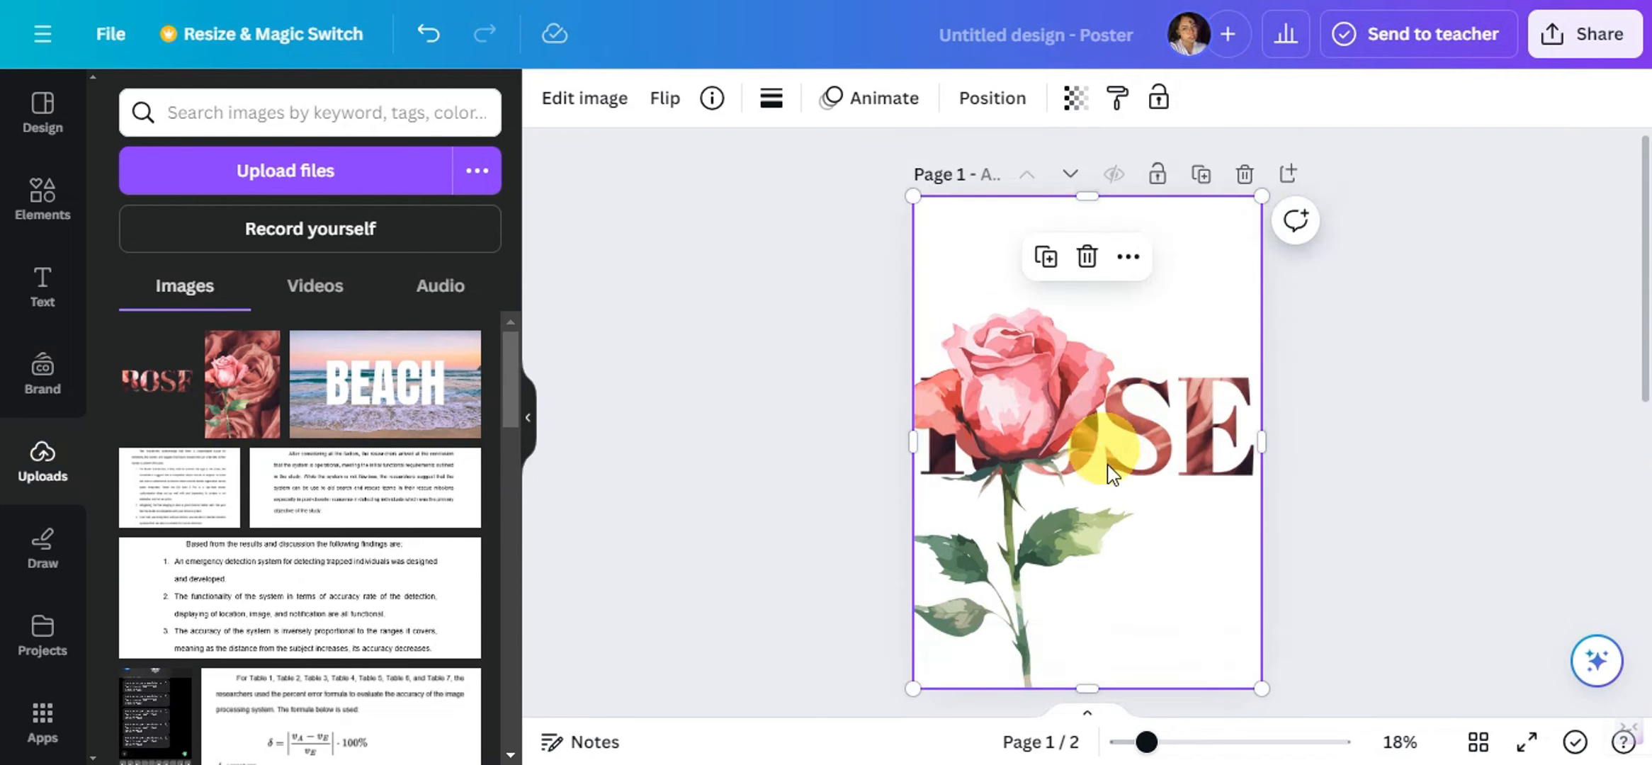
pyautogui.rightClick(1158, 438)
pyautogui.moveTo(1220, 318)
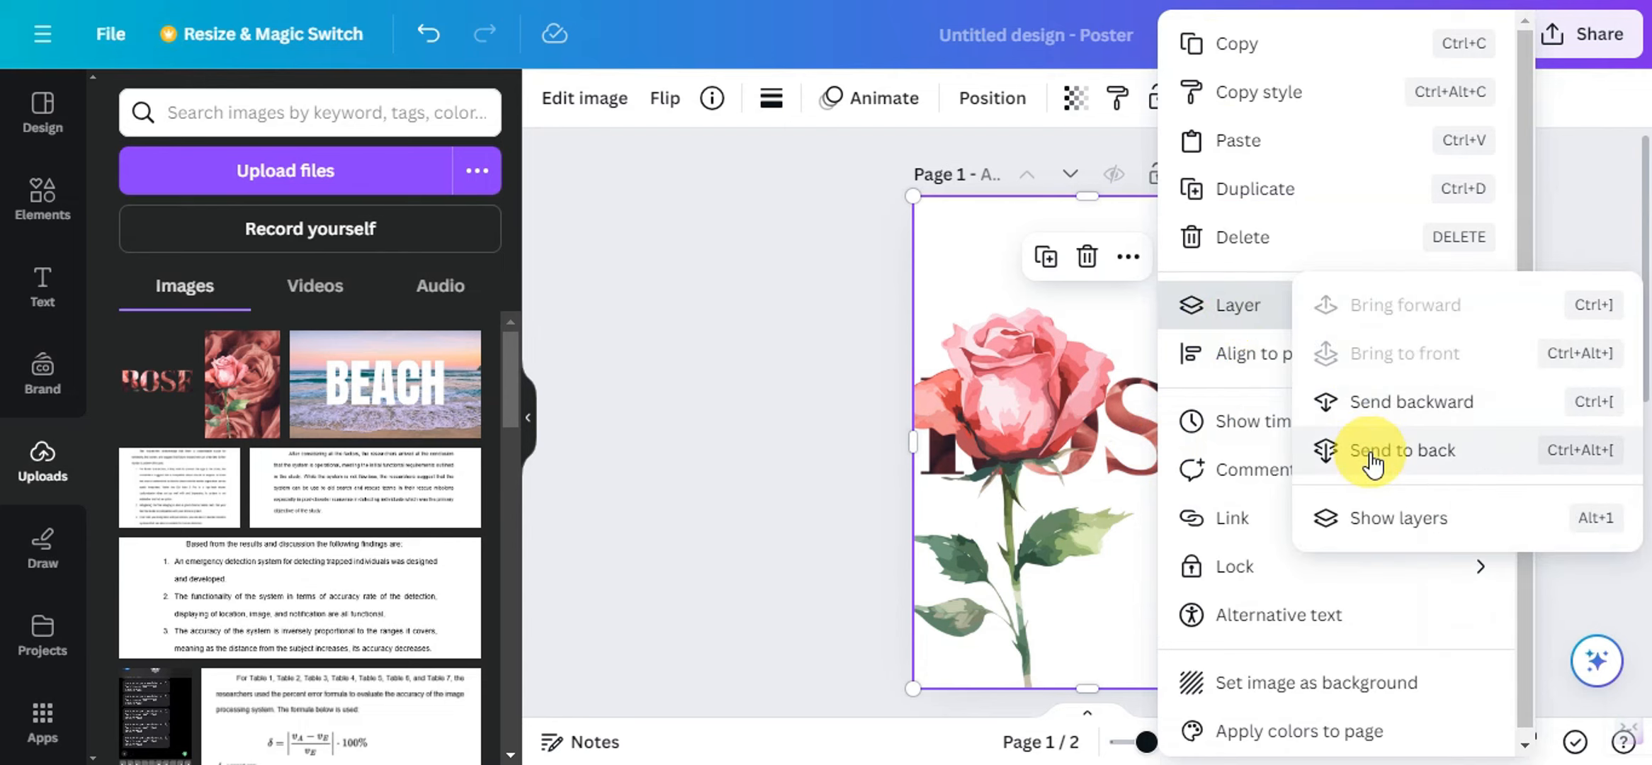
pyautogui.click(785, 519)
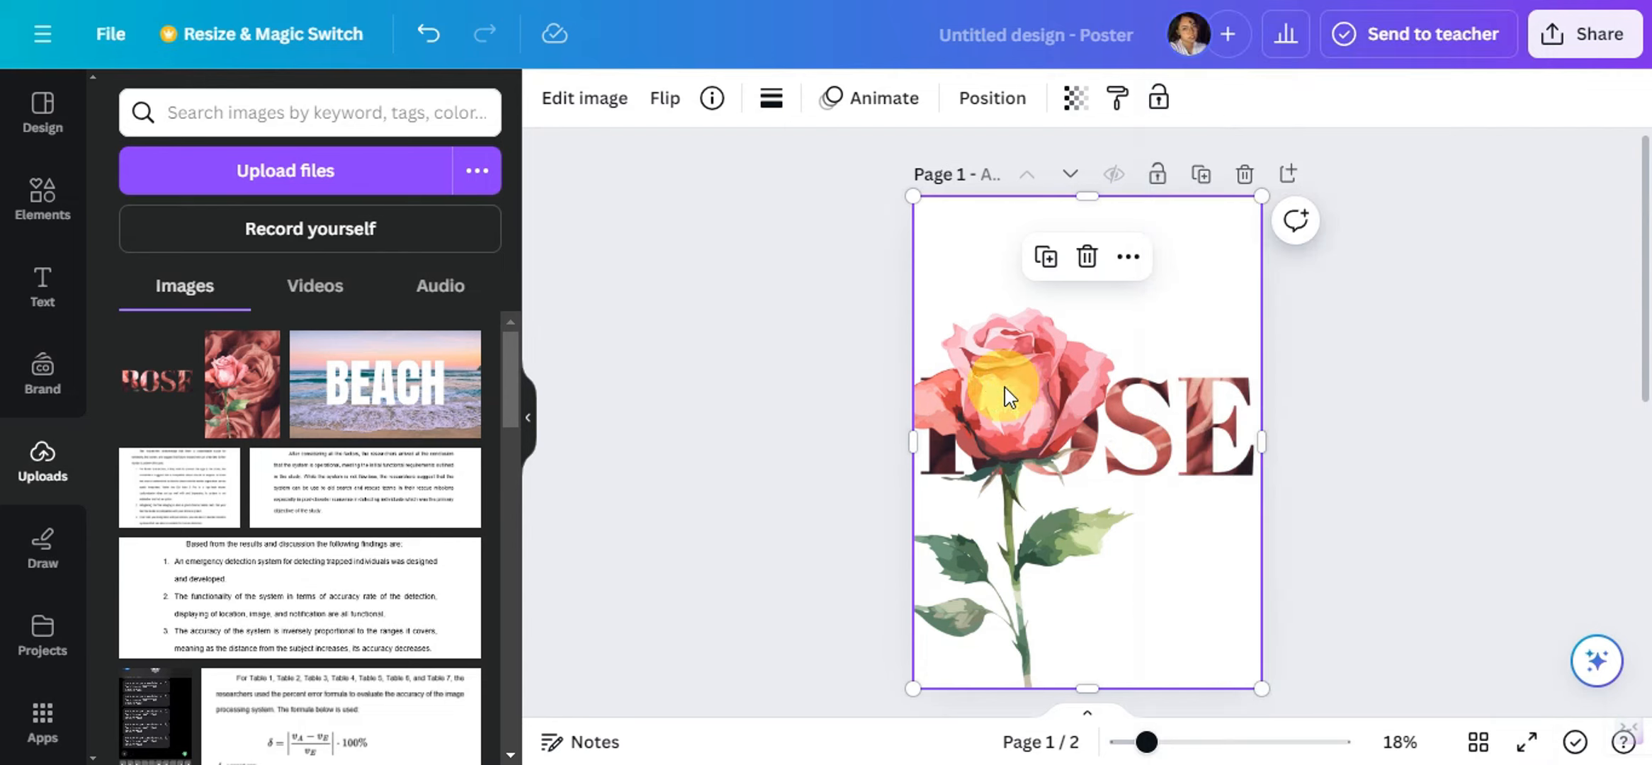
# - Send the ROSE lettering image on page 1 to the back, behind the rose
pyautogui.rightClick(1208, 327)
pyautogui.moveTo(1273, 294)
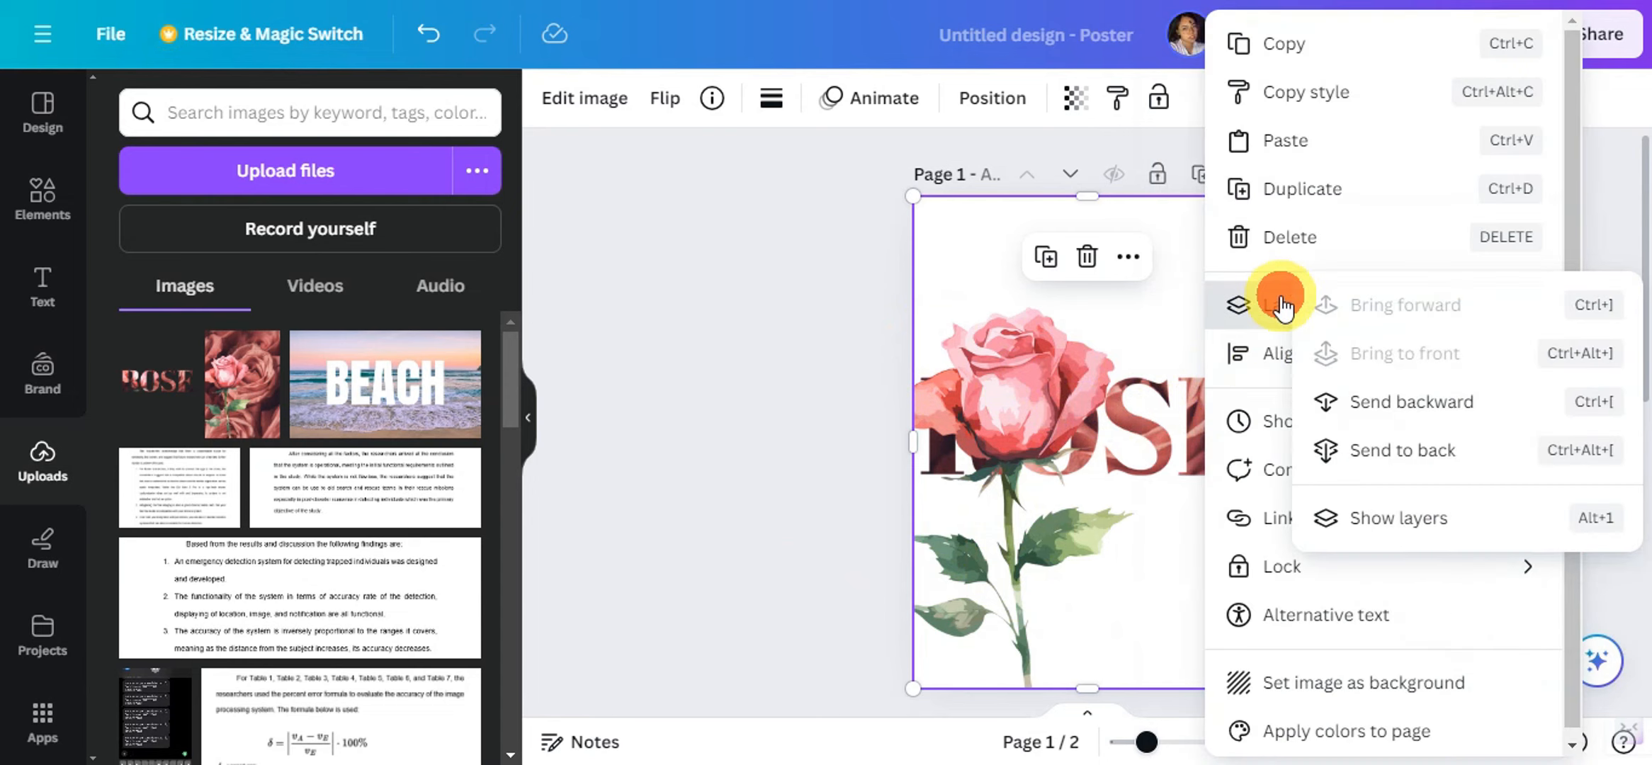
pyautogui.click(1359, 476)
# - Set the transparency of the rose illustration on page 1 to 48 and review the poster
pyautogui.click(996, 378)
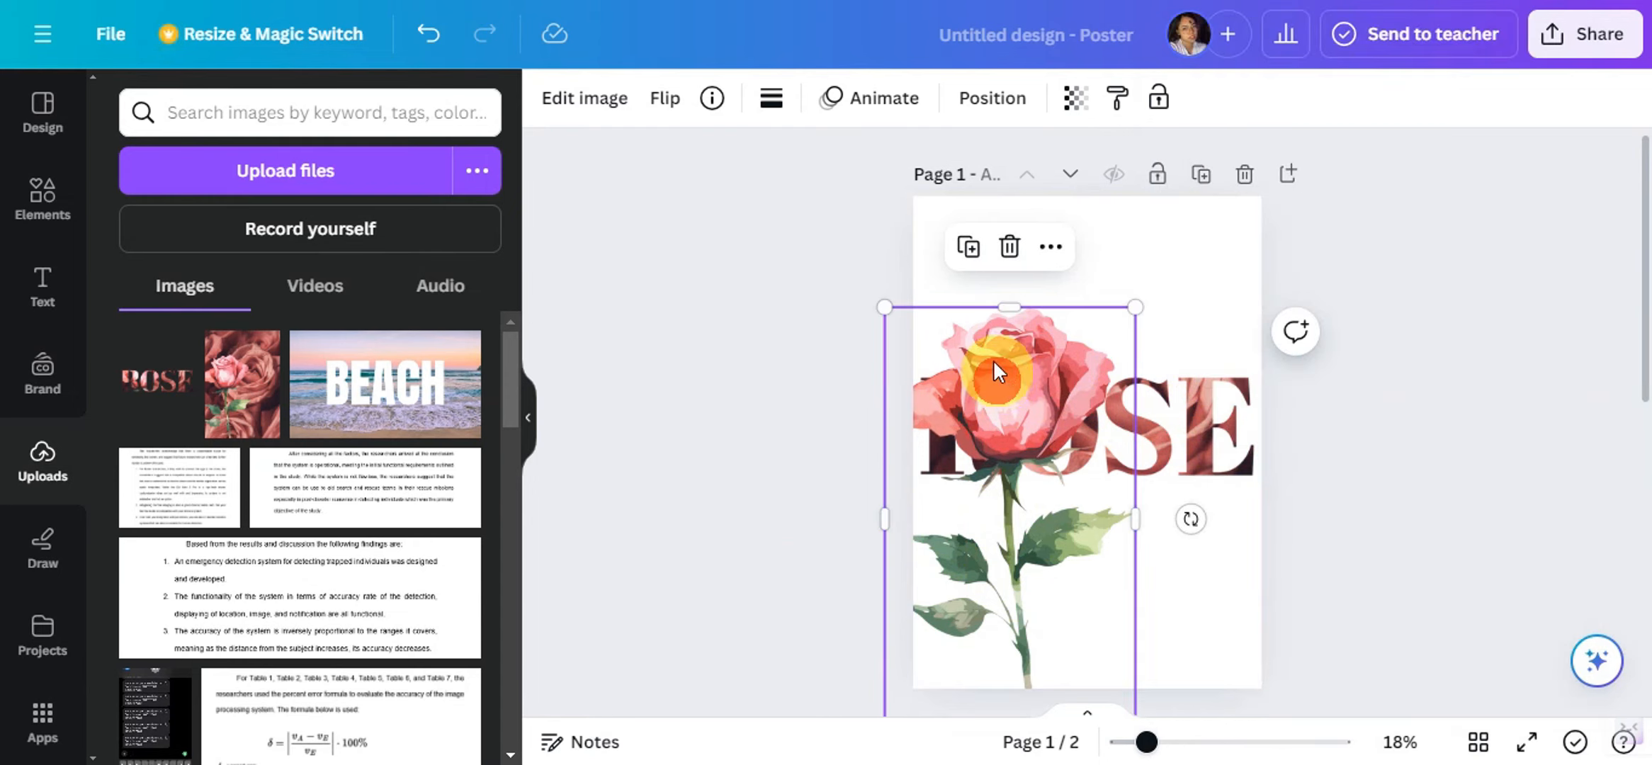
pyautogui.click(1076, 103)
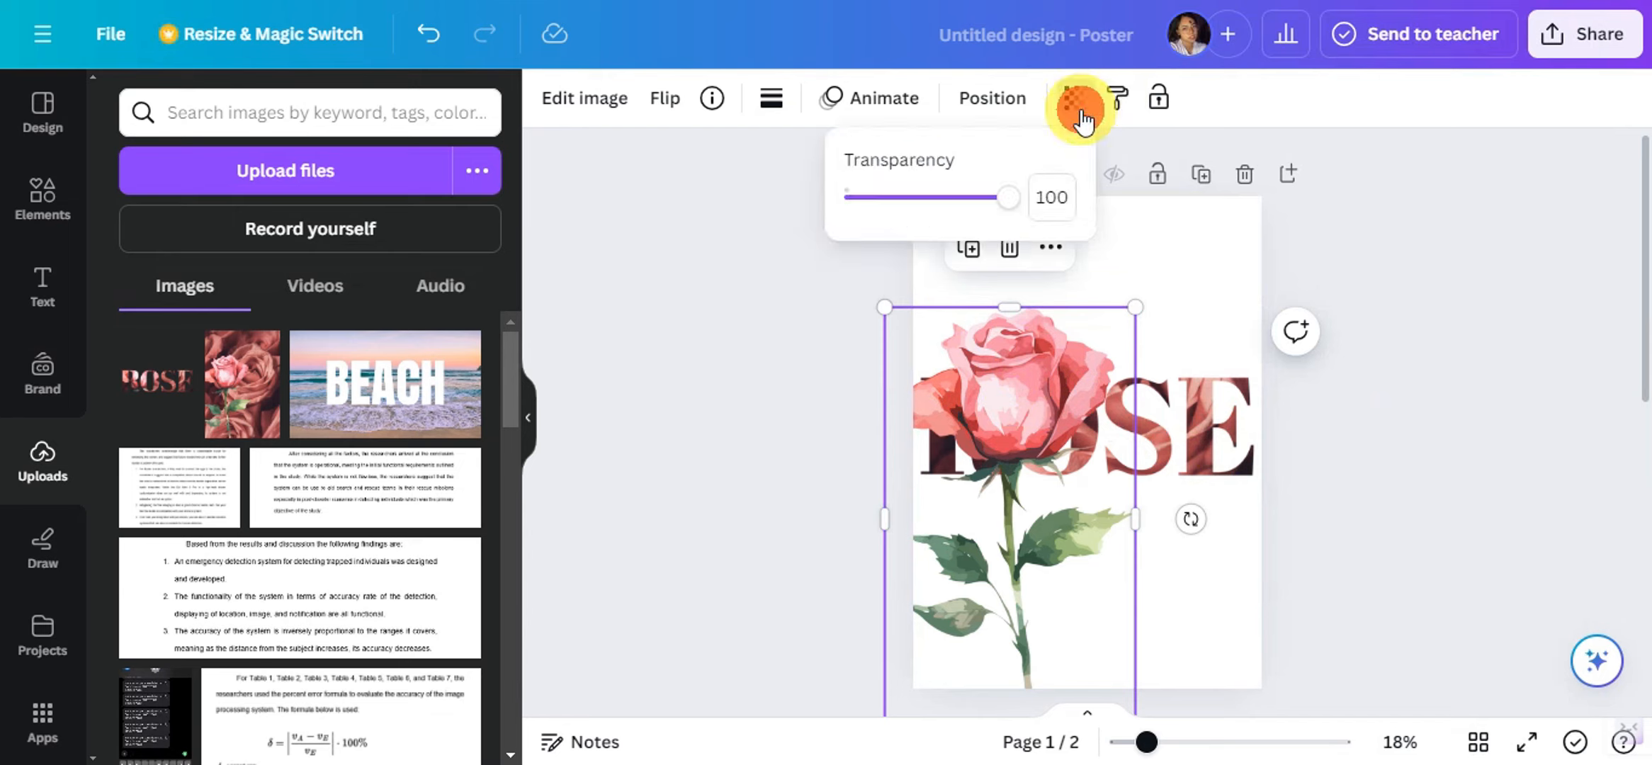
pyautogui.moveTo(1019, 209); pyautogui.dragTo(927, 241)
pyautogui.scroll(-3, 1132, 284)
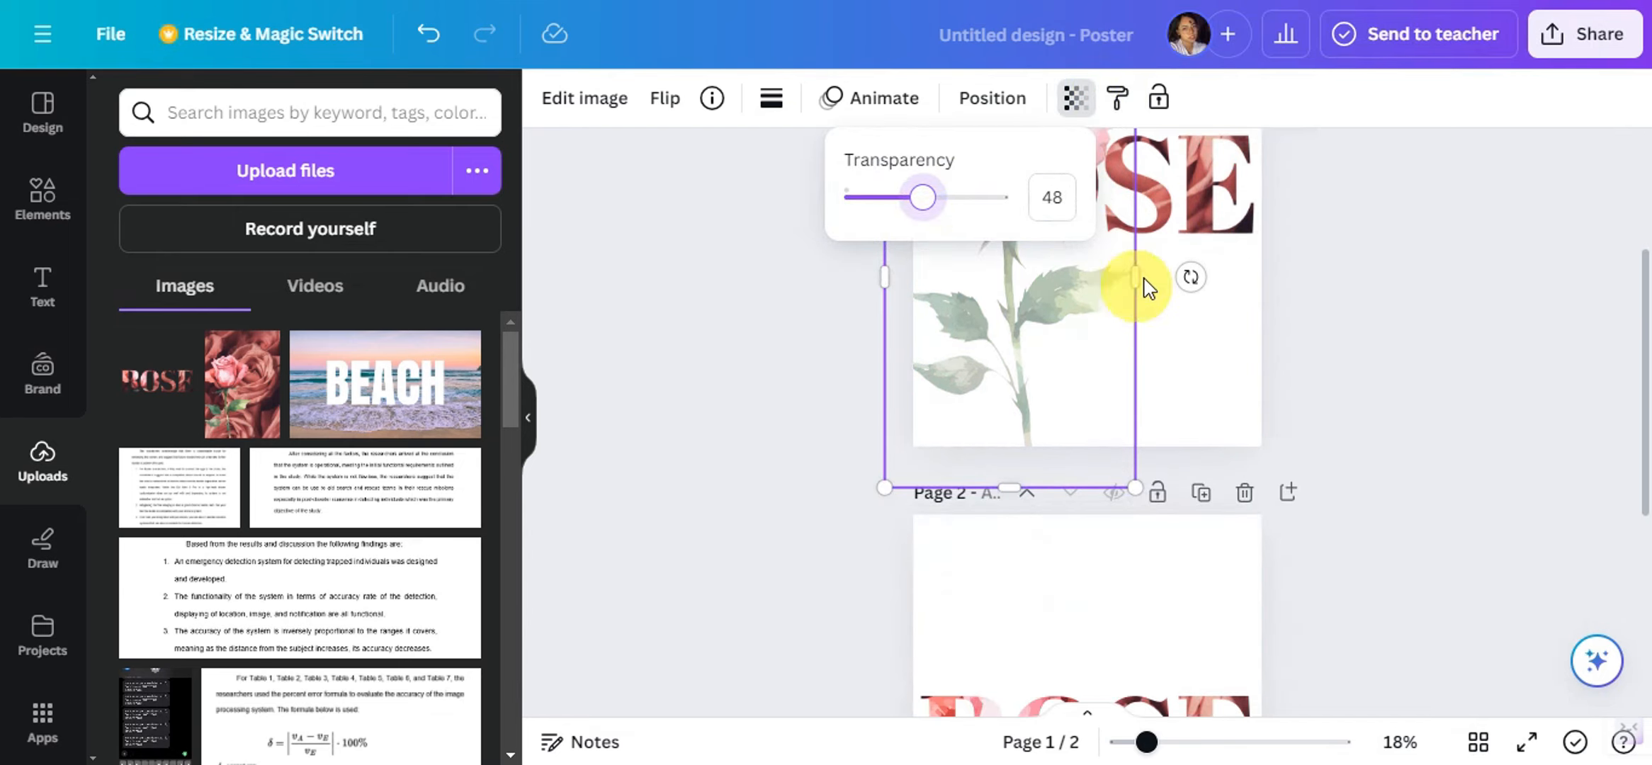
pyautogui.scroll(3, 1129, 339)
pyautogui.click(1492, 347)
pyautogui.scroll(-2, 1417, 391)
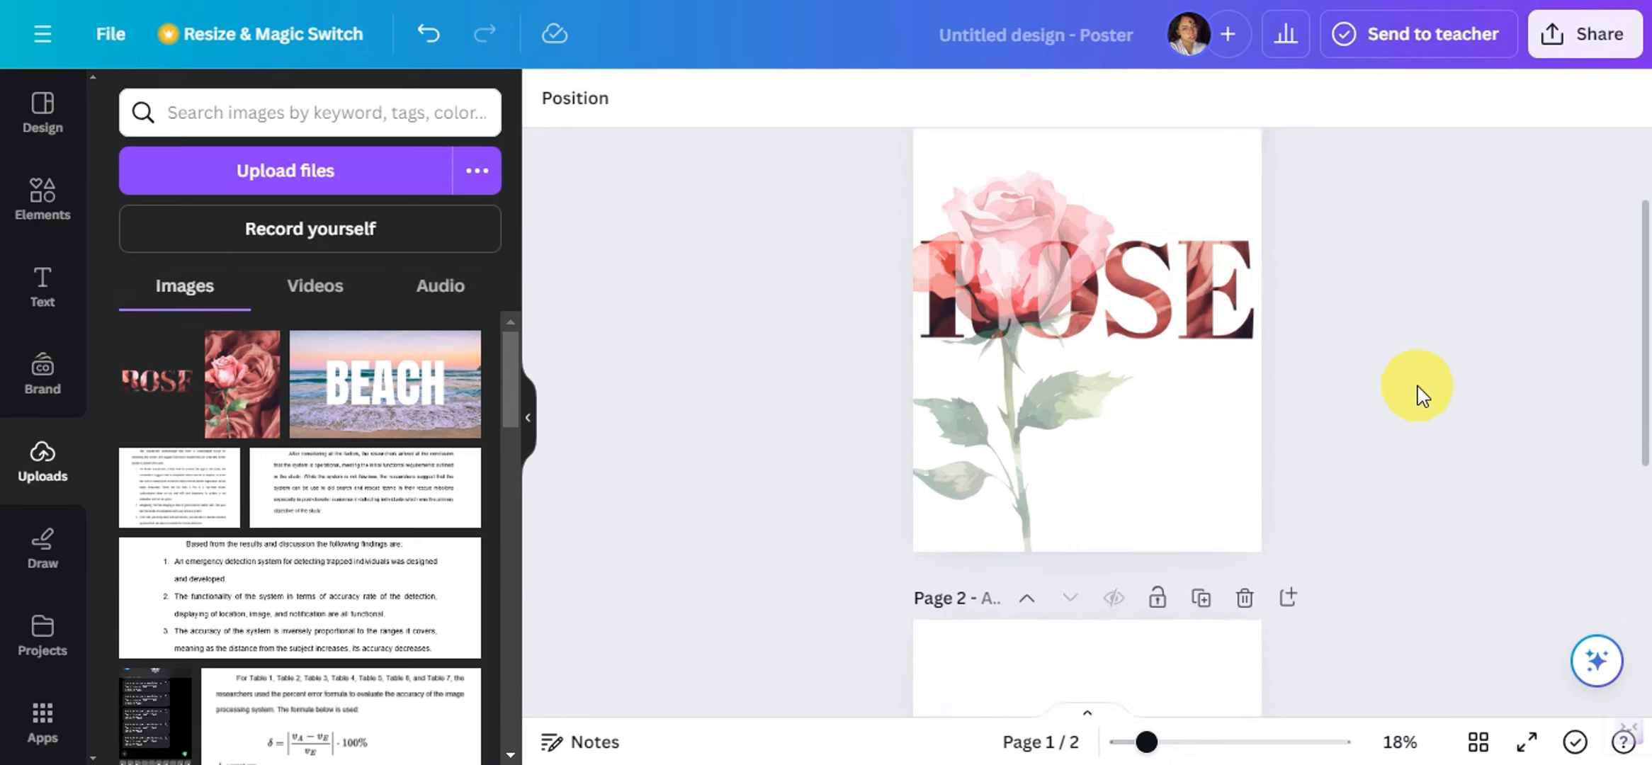
pyautogui.scroll(2, 1424, 393)
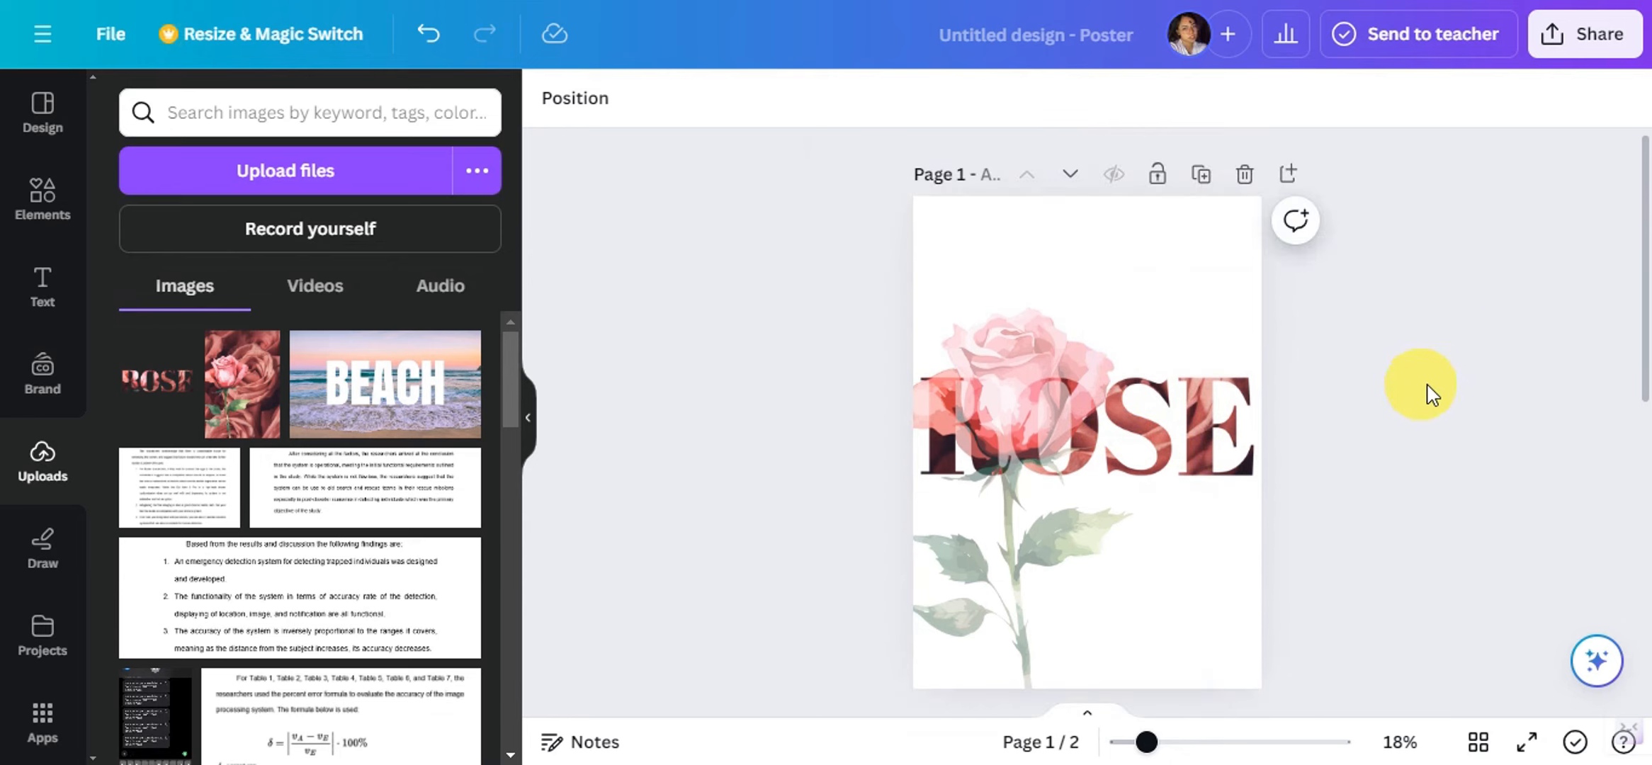
# - Open the download settings for the poster design
pyautogui.click(1586, 51)
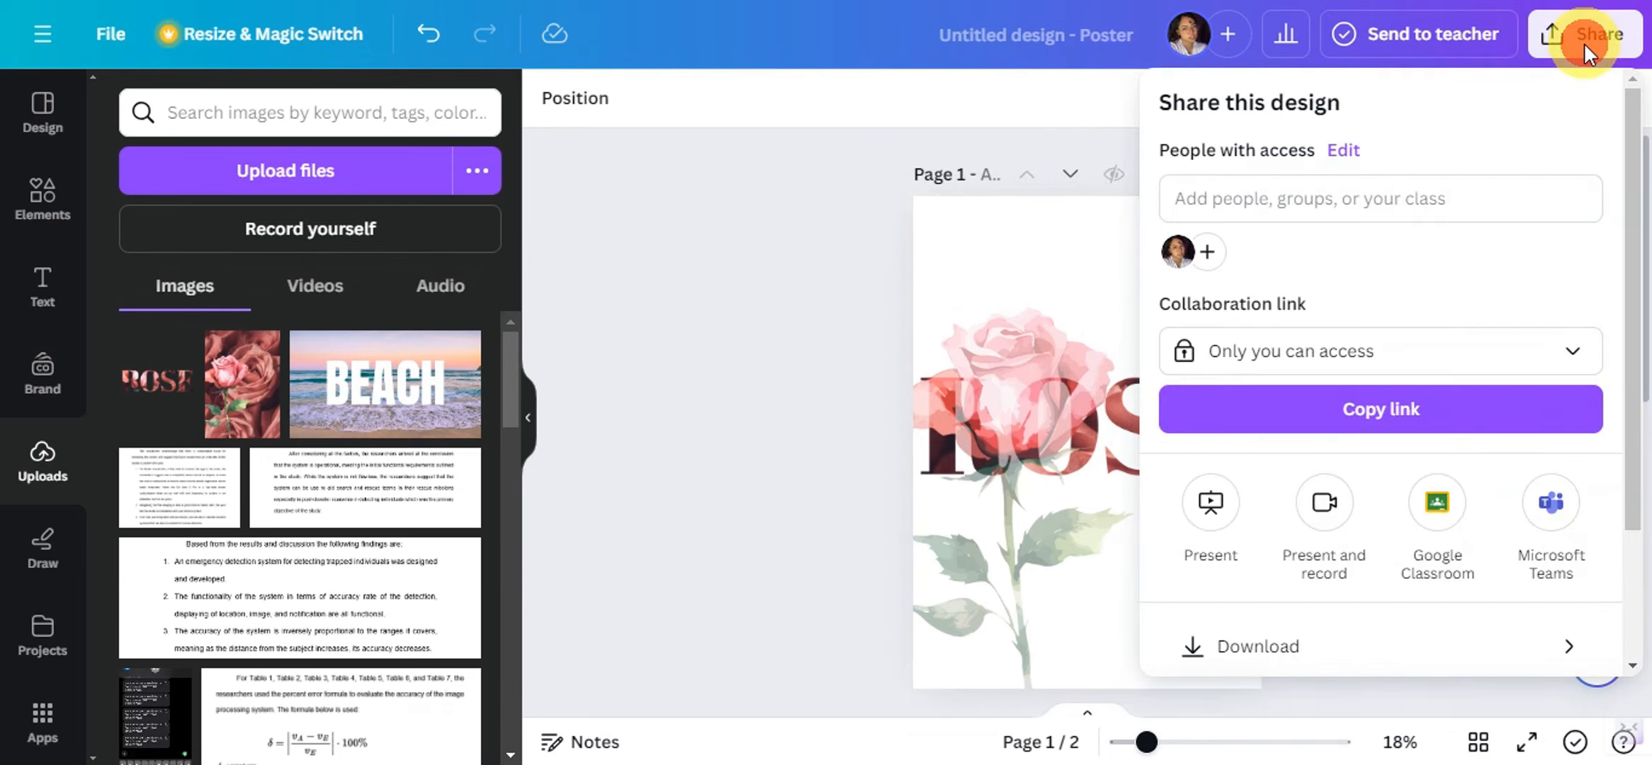
pyautogui.click(1318, 649)
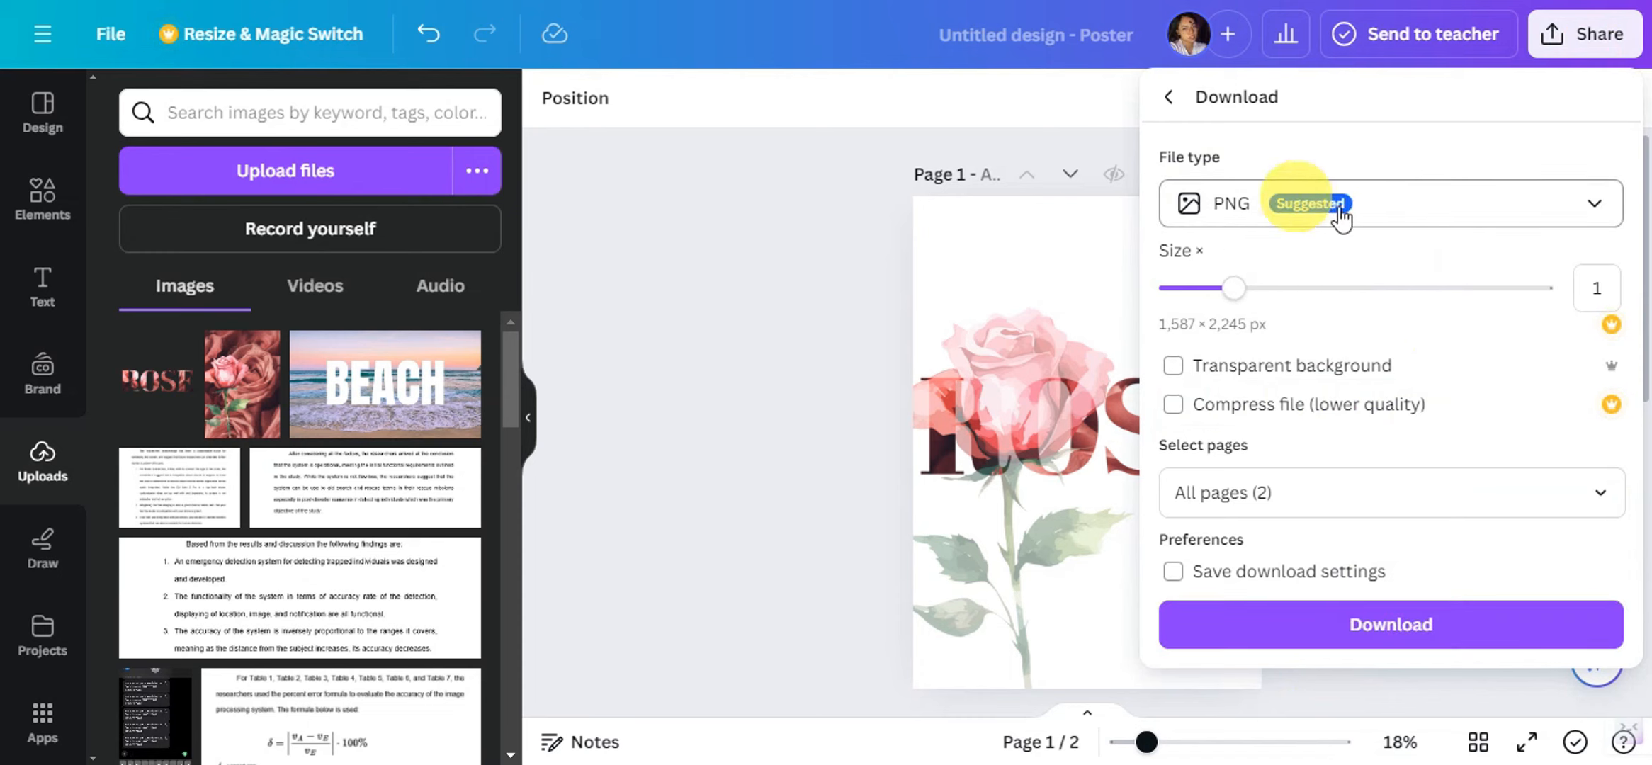